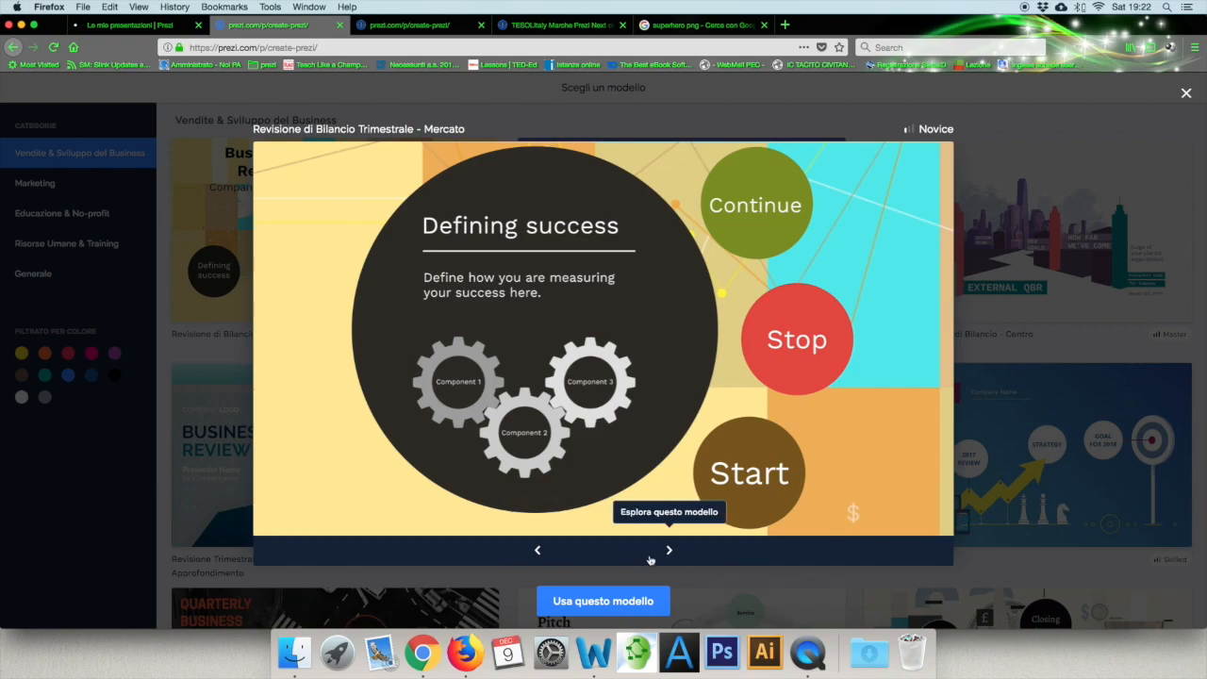
Preview more slides of the Revisione di Bilancio Trimestrale - Mercato template and create a presentation from it
click(671, 553)
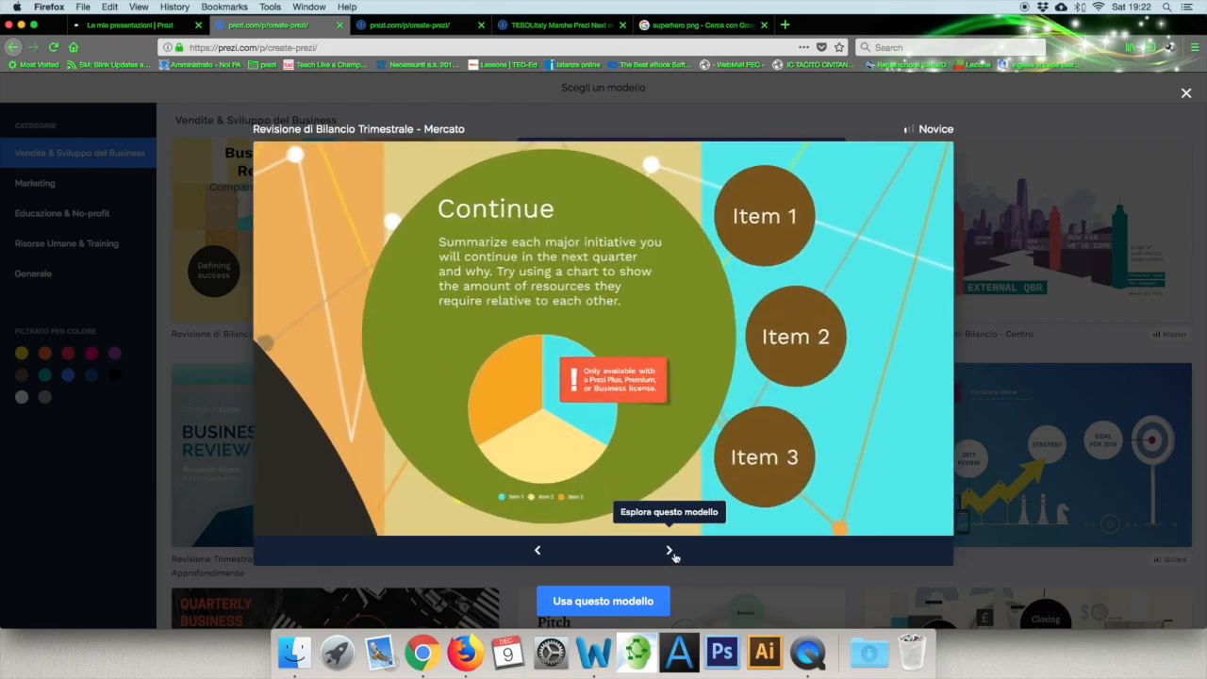
click(672, 553)
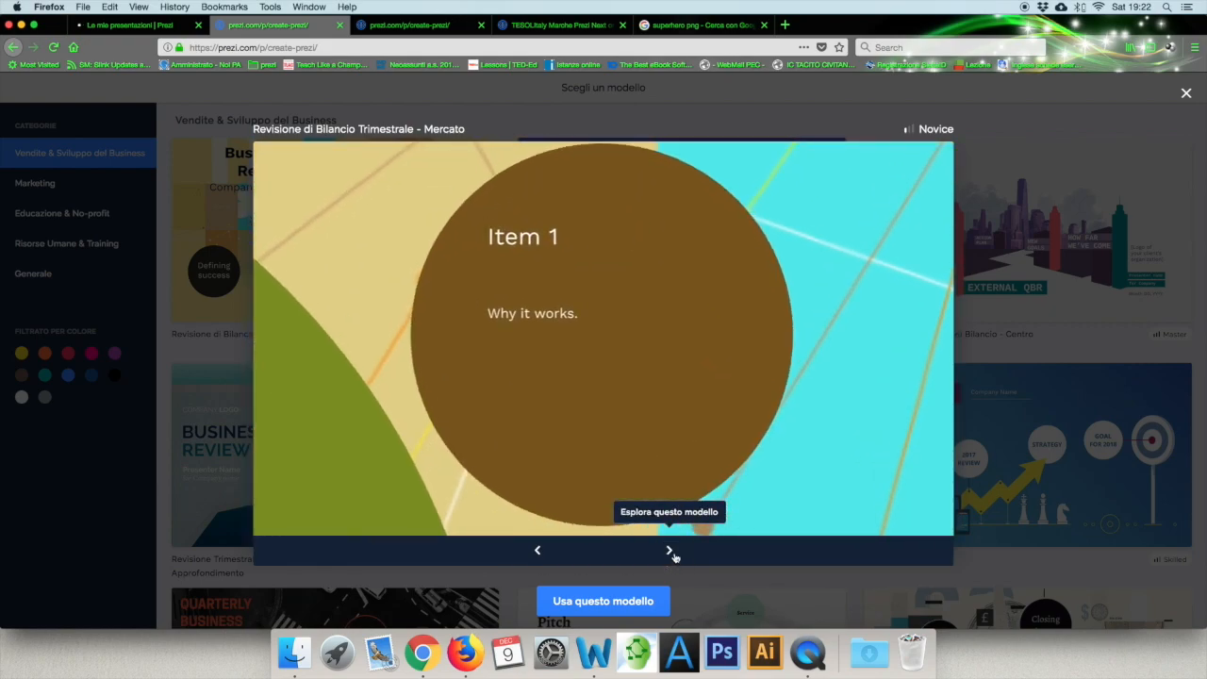
click(670, 552)
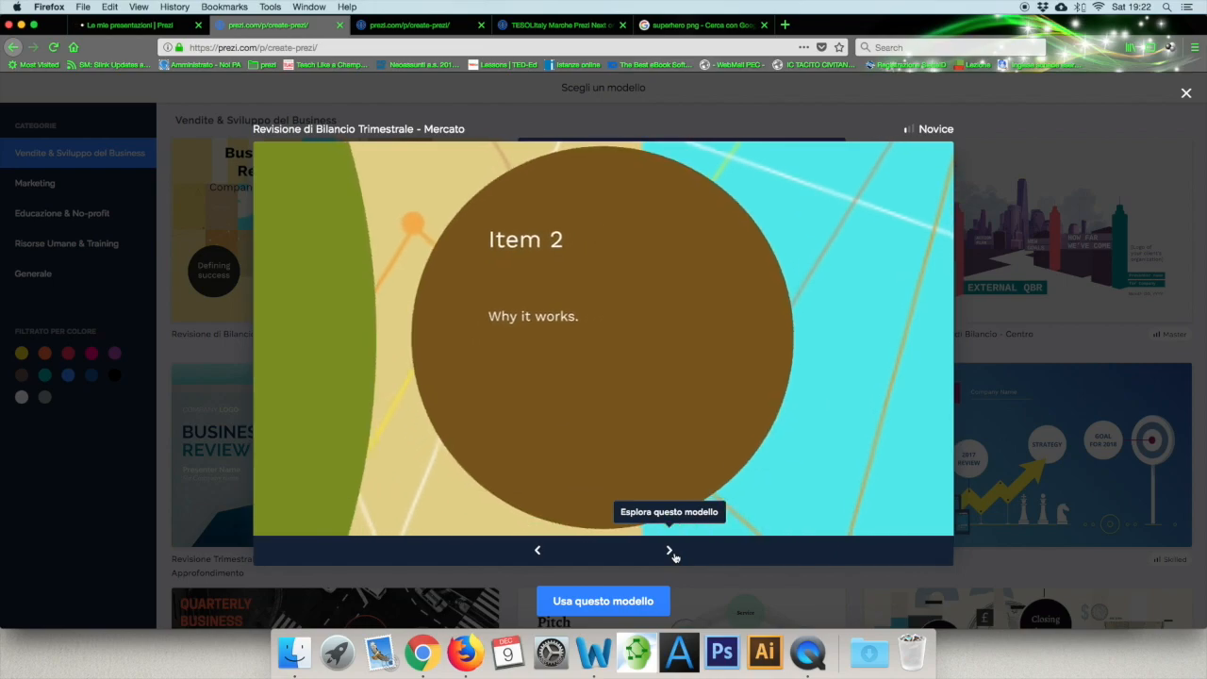
click(597, 606)
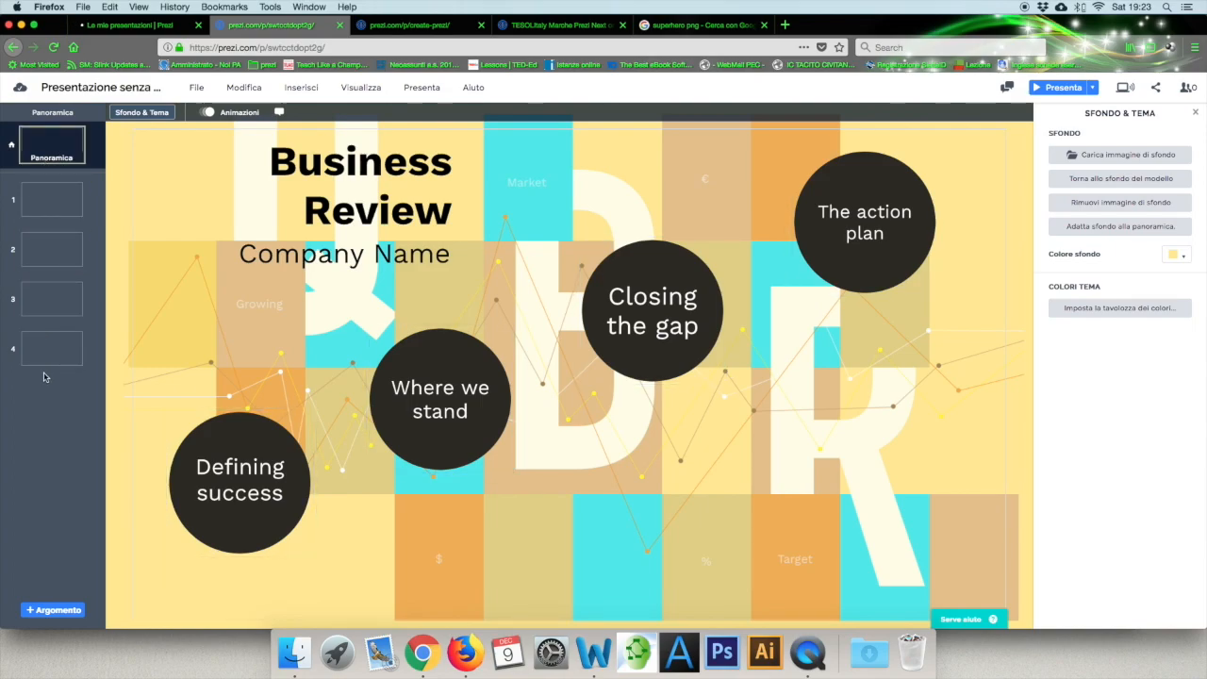
Look at the overview and the Defining success topic with its subtopics, and return to the overview
click(50, 148)
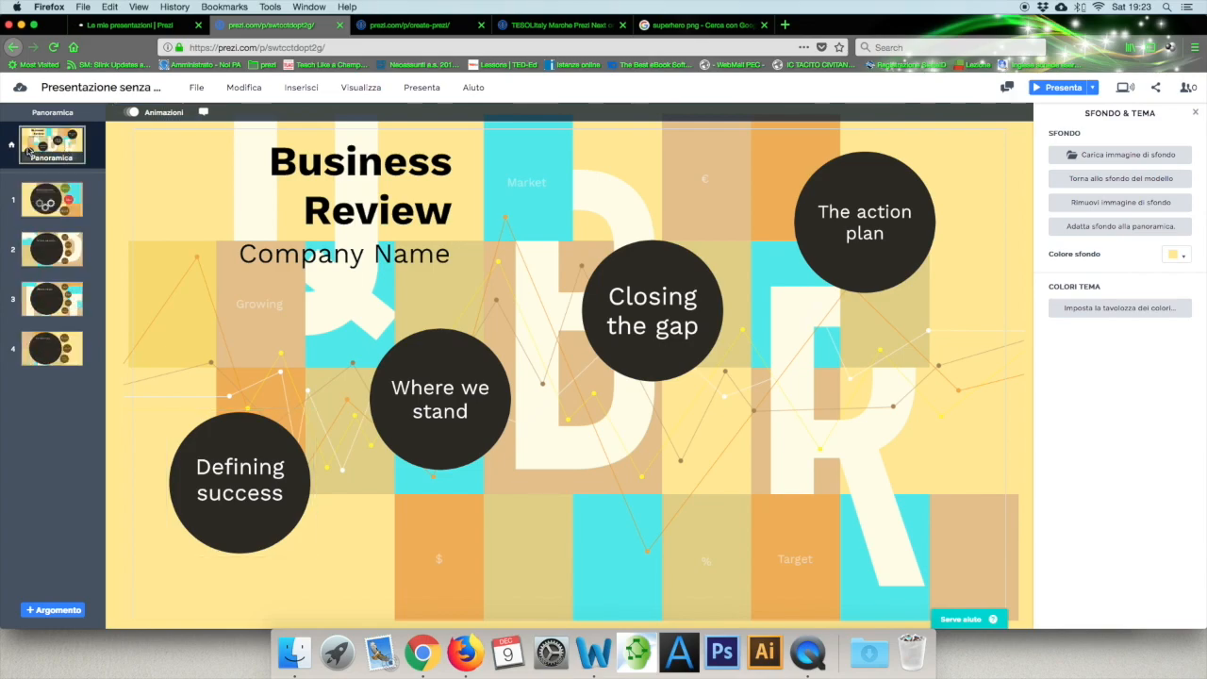
click(46, 205)
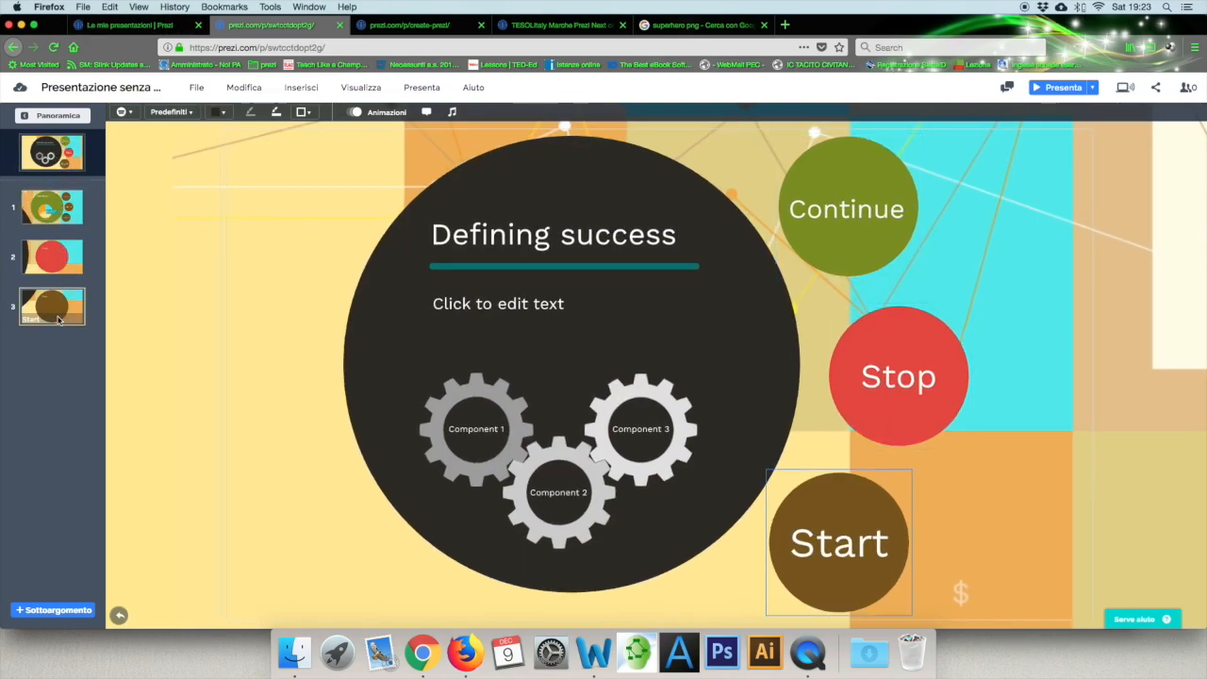
click(36, 117)
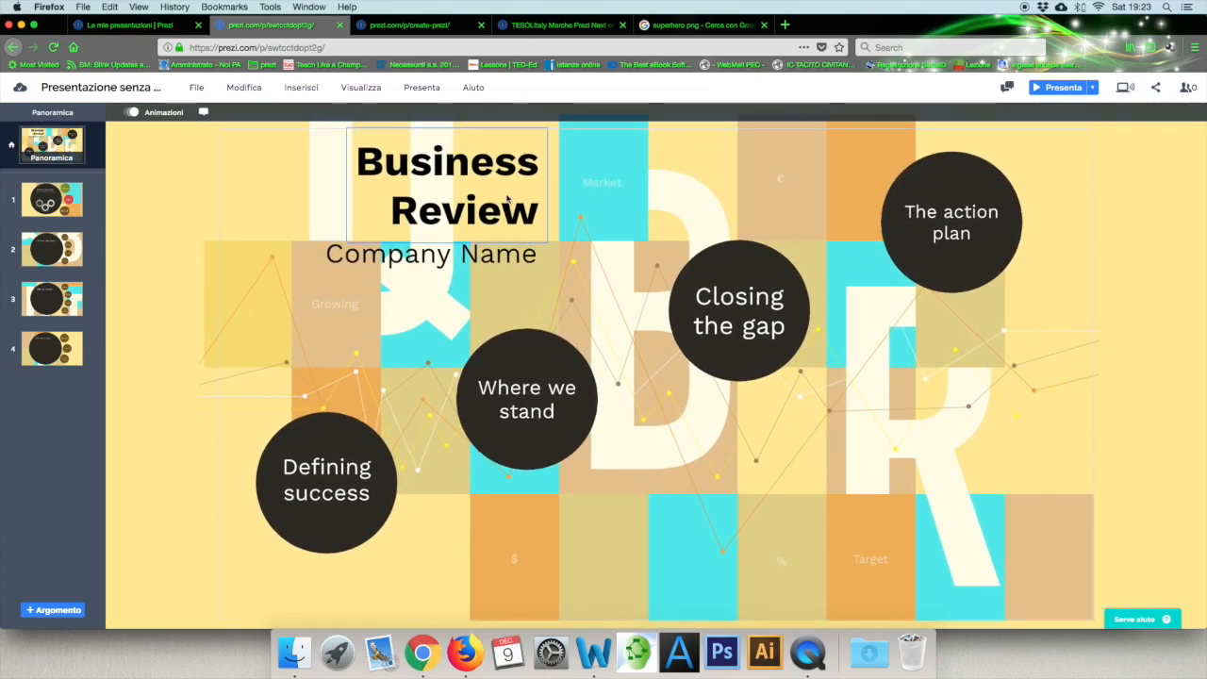
Delete the Business Review title and the Company Name subtitle from the overview
click(507, 195)
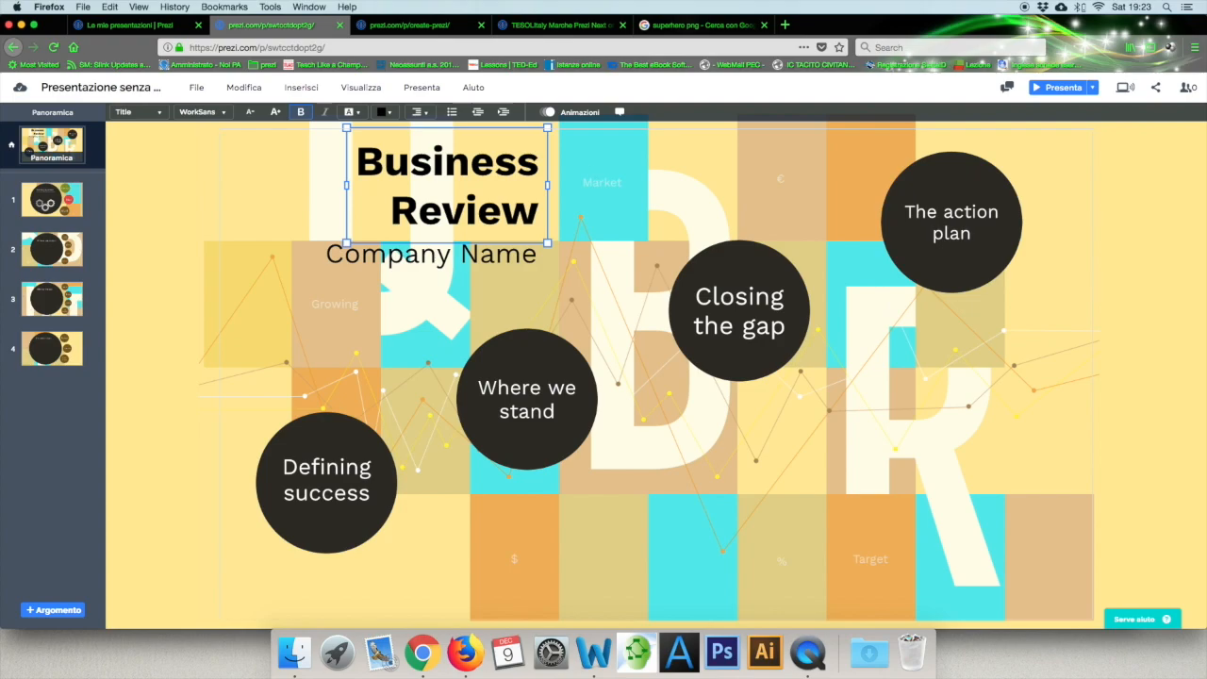
key(Delete)
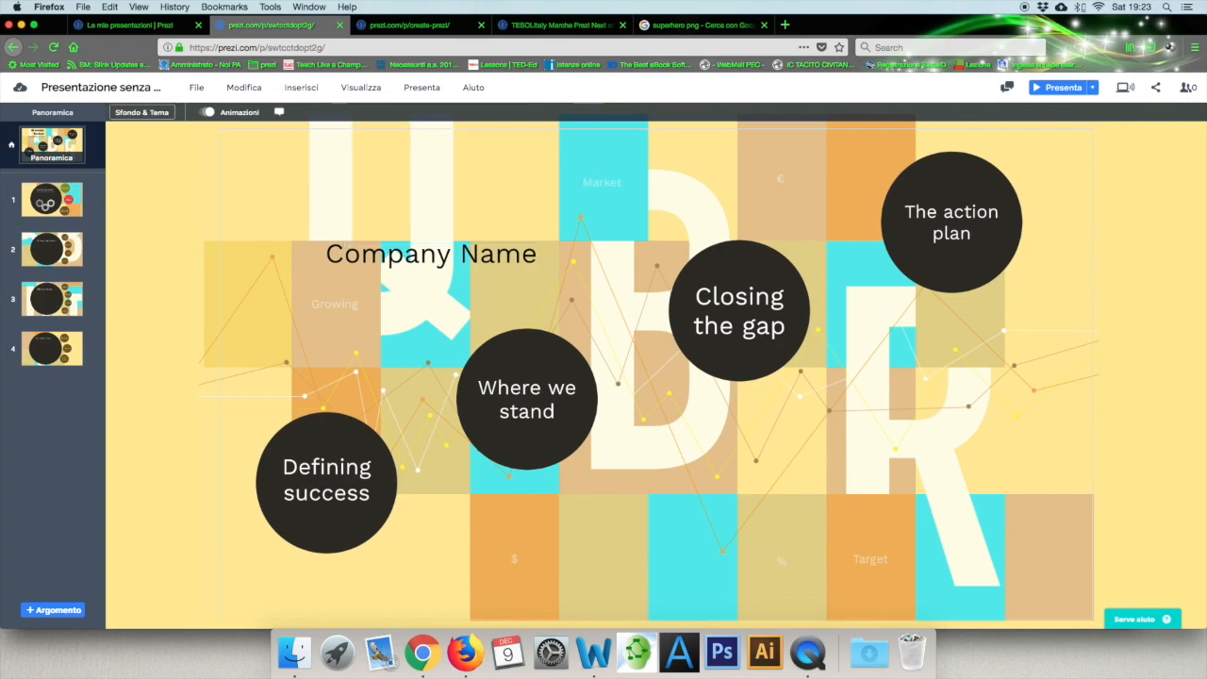
click(494, 257)
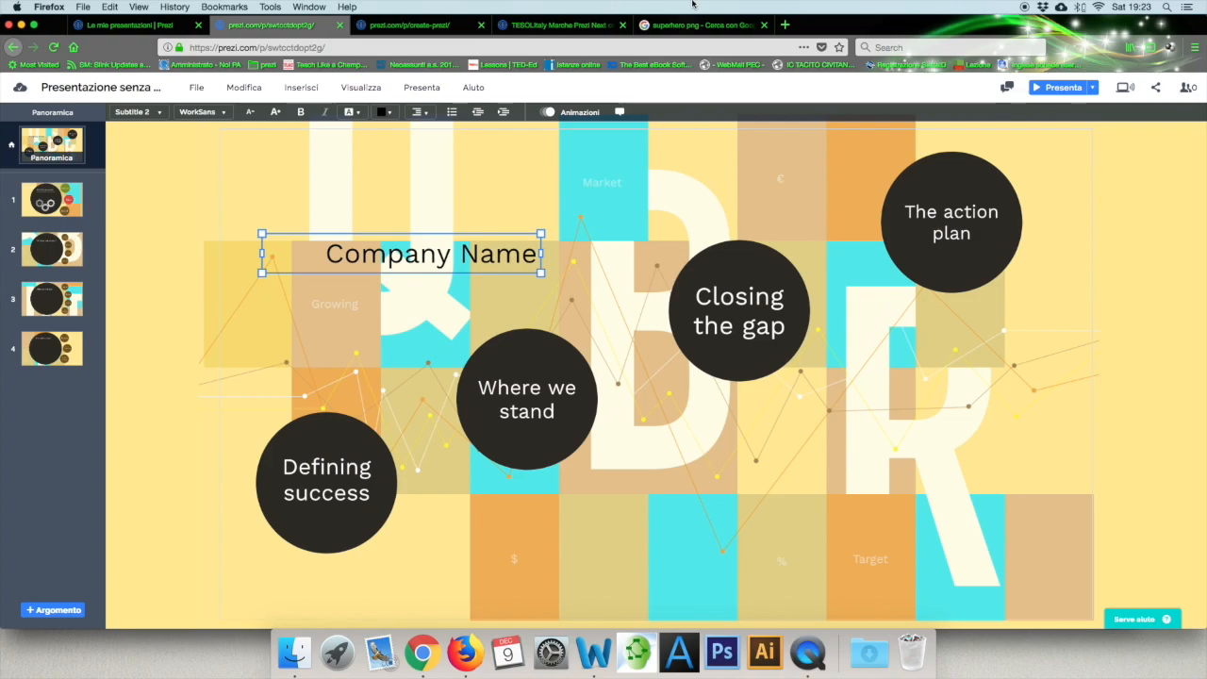
key(Delete)
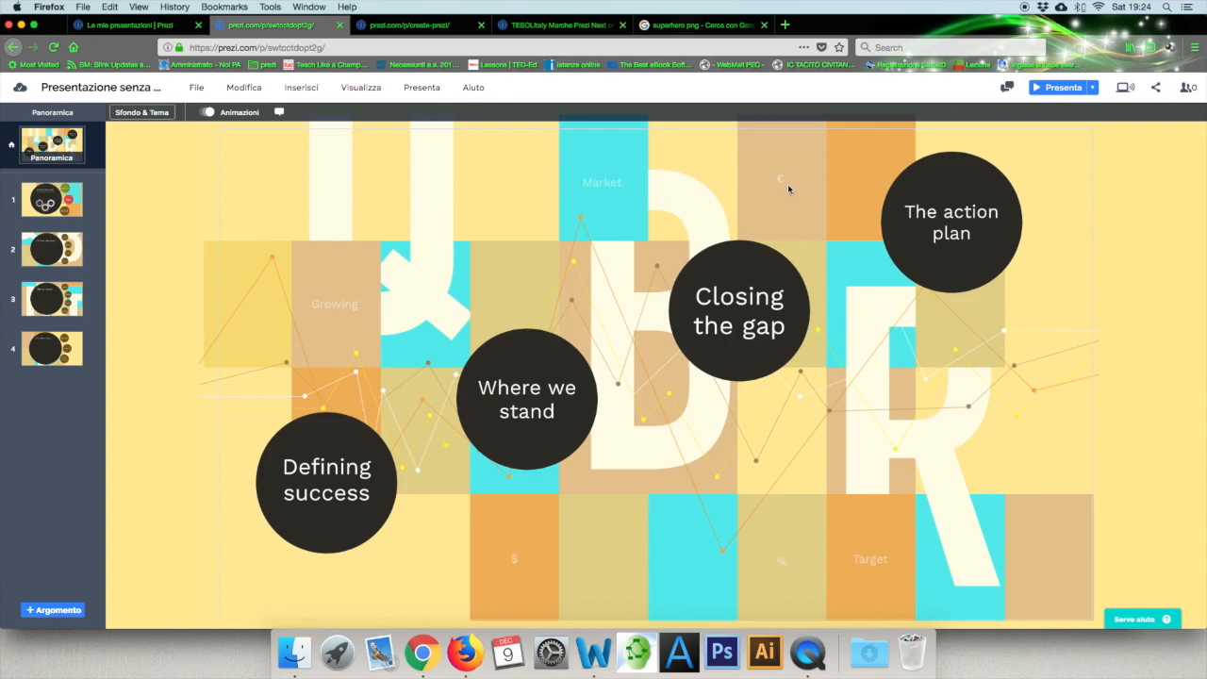
Delete the four topic circles The action plan, Closing the gap, Where we stand and Defining success from the overview
click(930, 180)
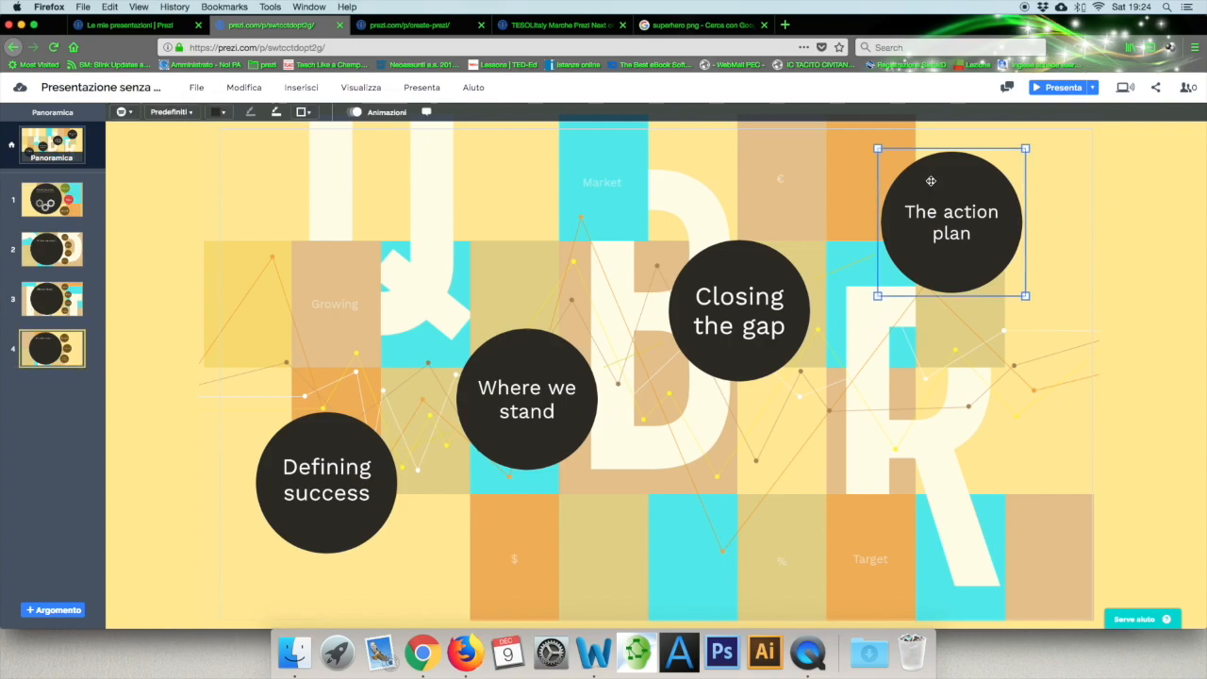
key(BackSpace)
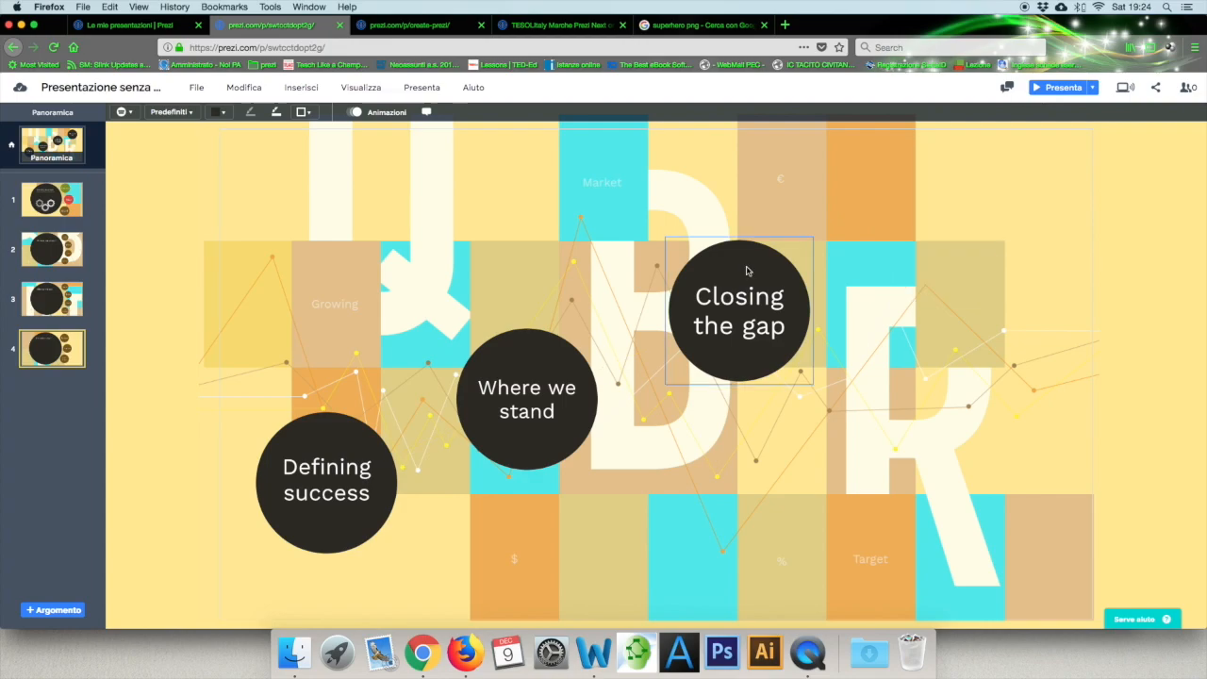
click(774, 264)
key(BackSpace)
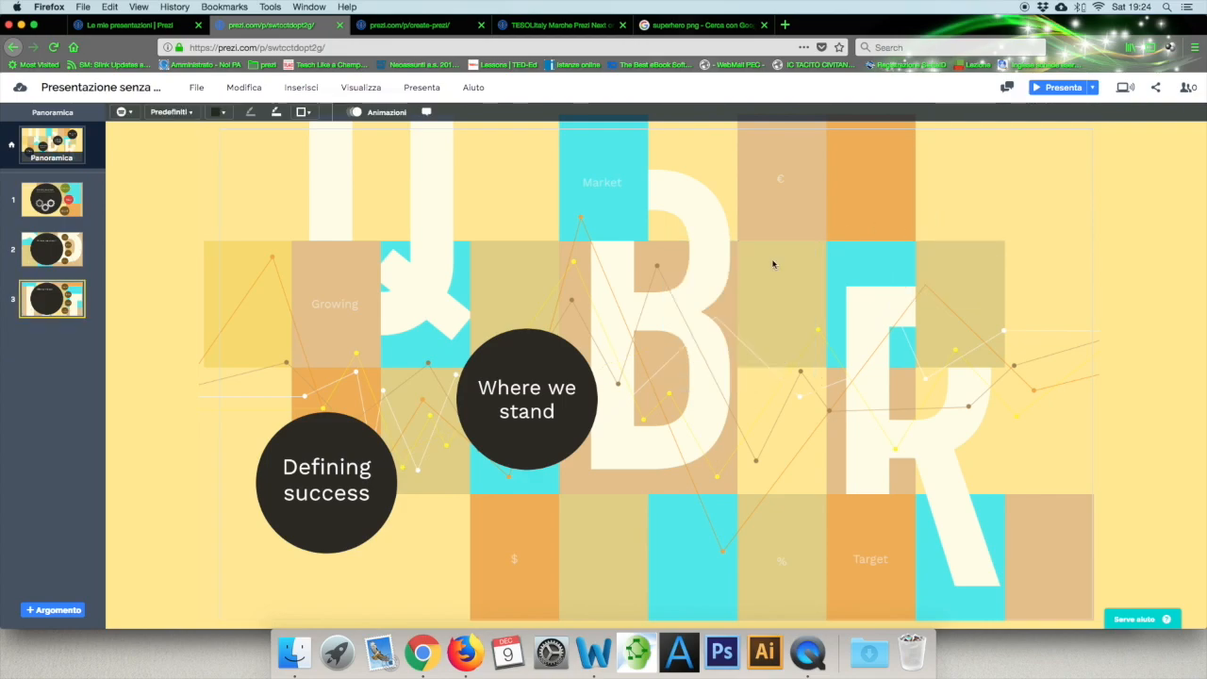
click(553, 349)
key(BackSpace)
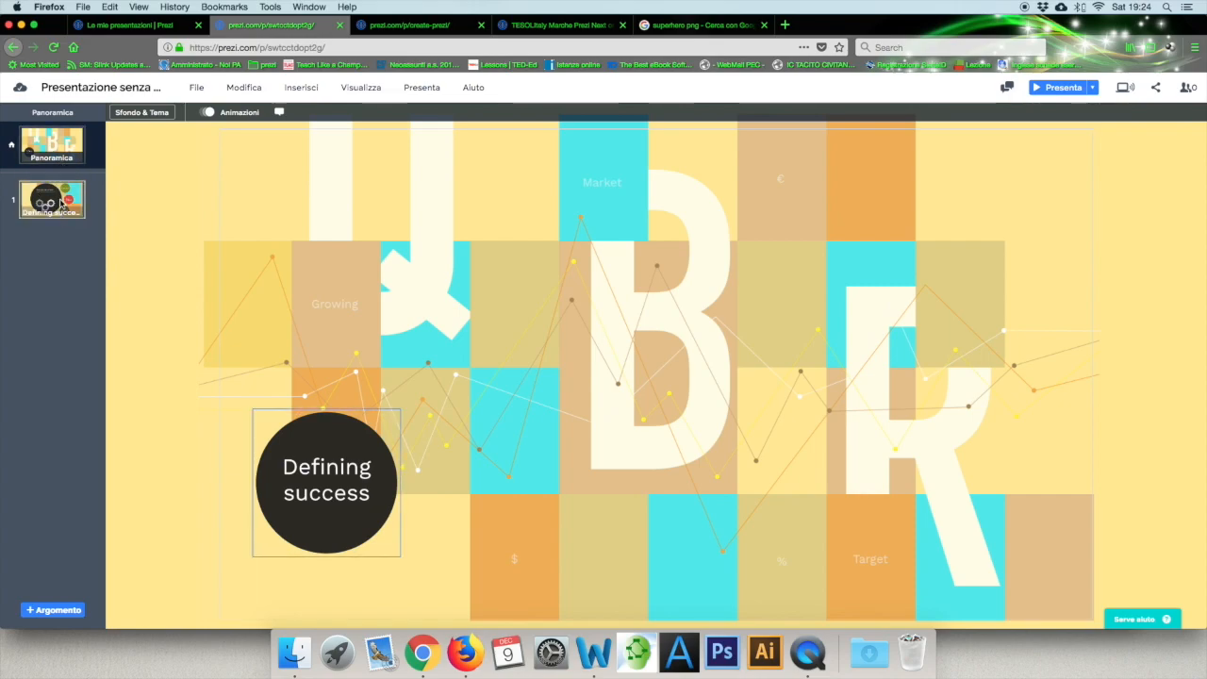
click(284, 452)
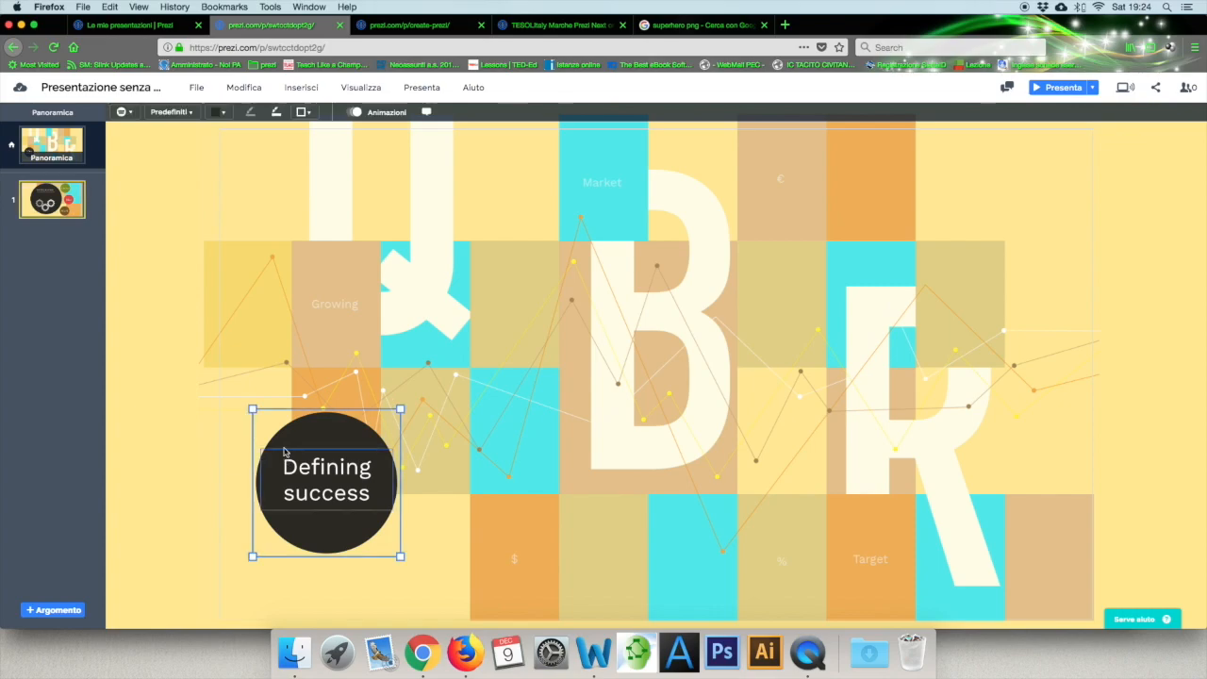
key(BackSpace)
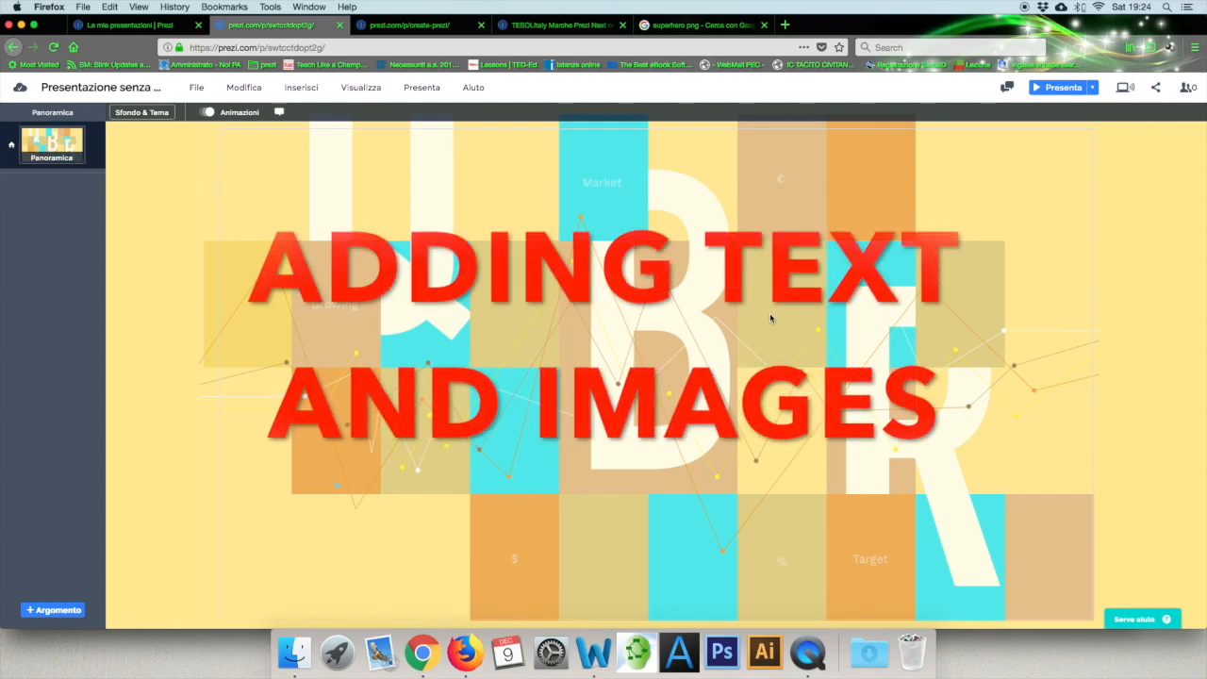
Add a text box over the background letter Q on the overview and set its text color to black
click(298, 88)
click(312, 131)
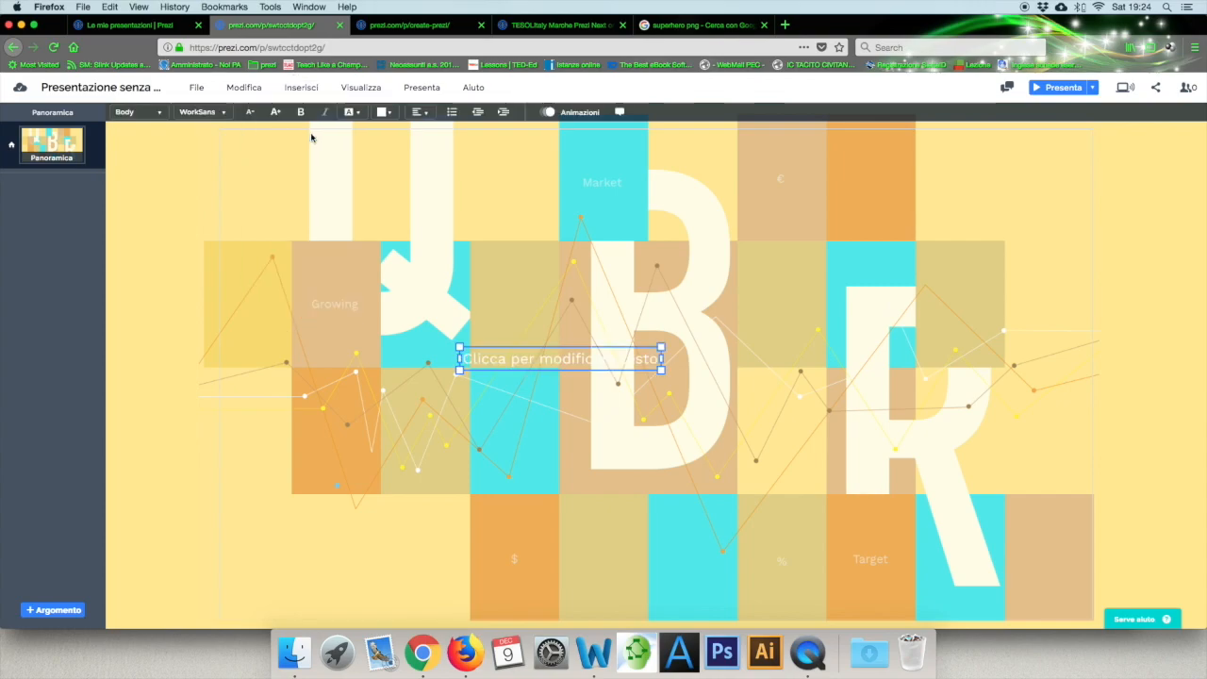
drag(581, 349, 372, 189)
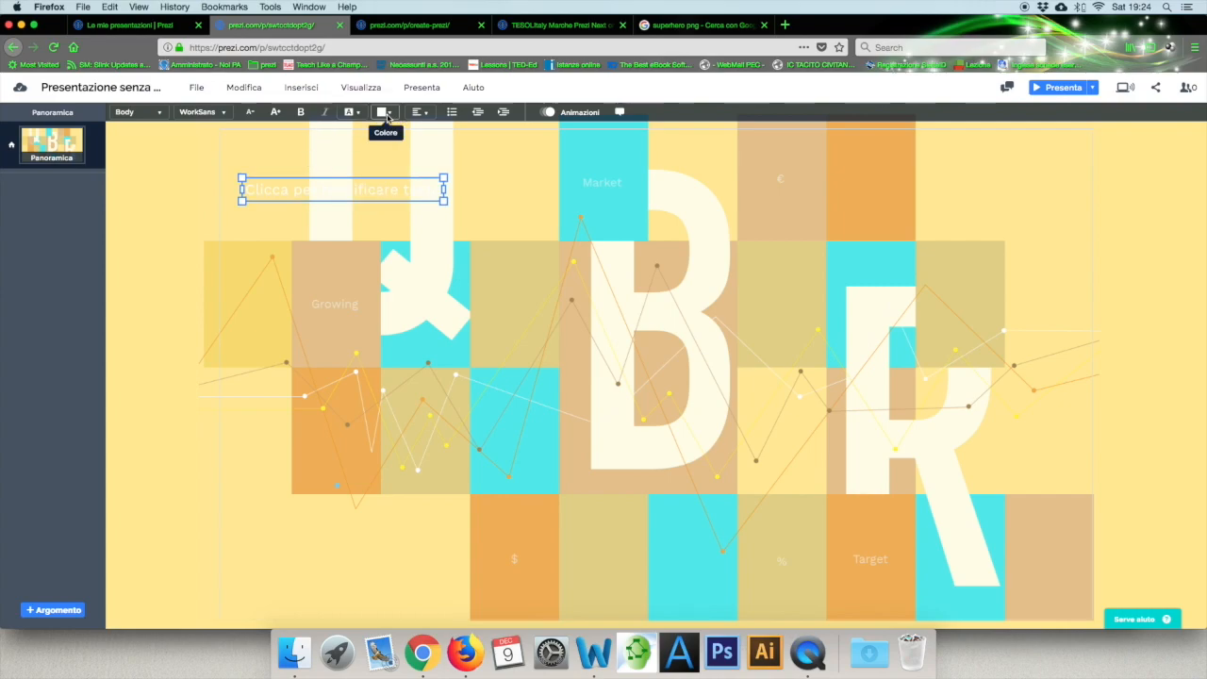
click(384, 112)
click(341, 252)
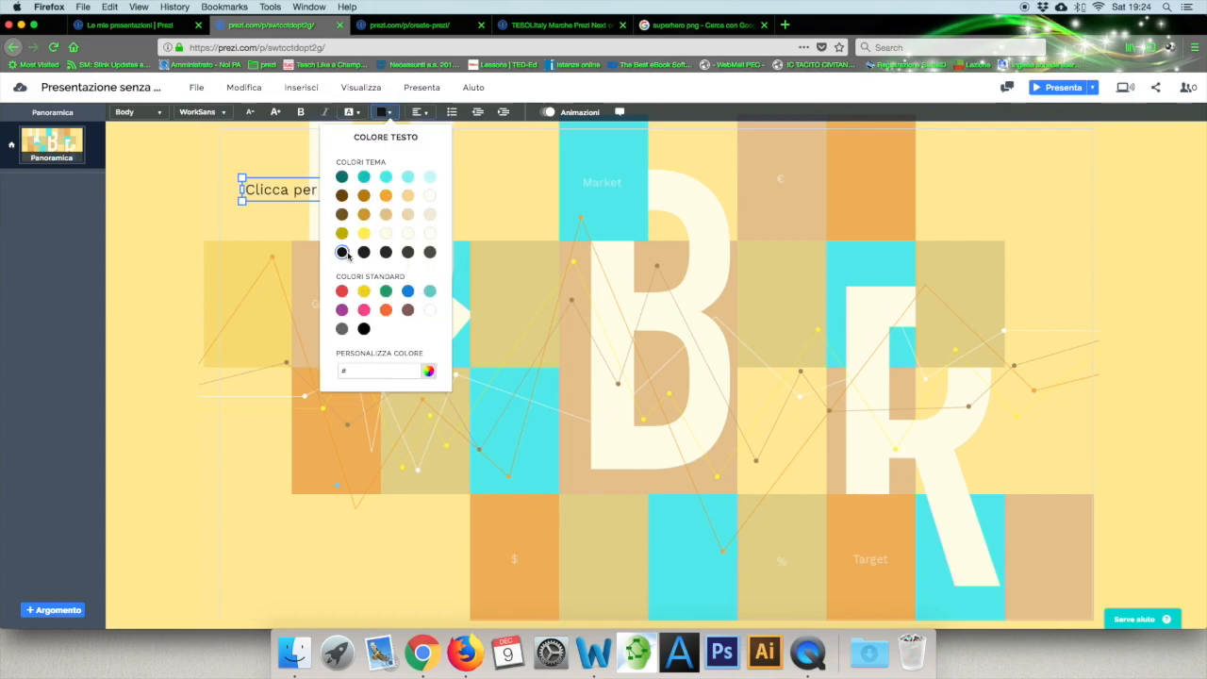
click(486, 218)
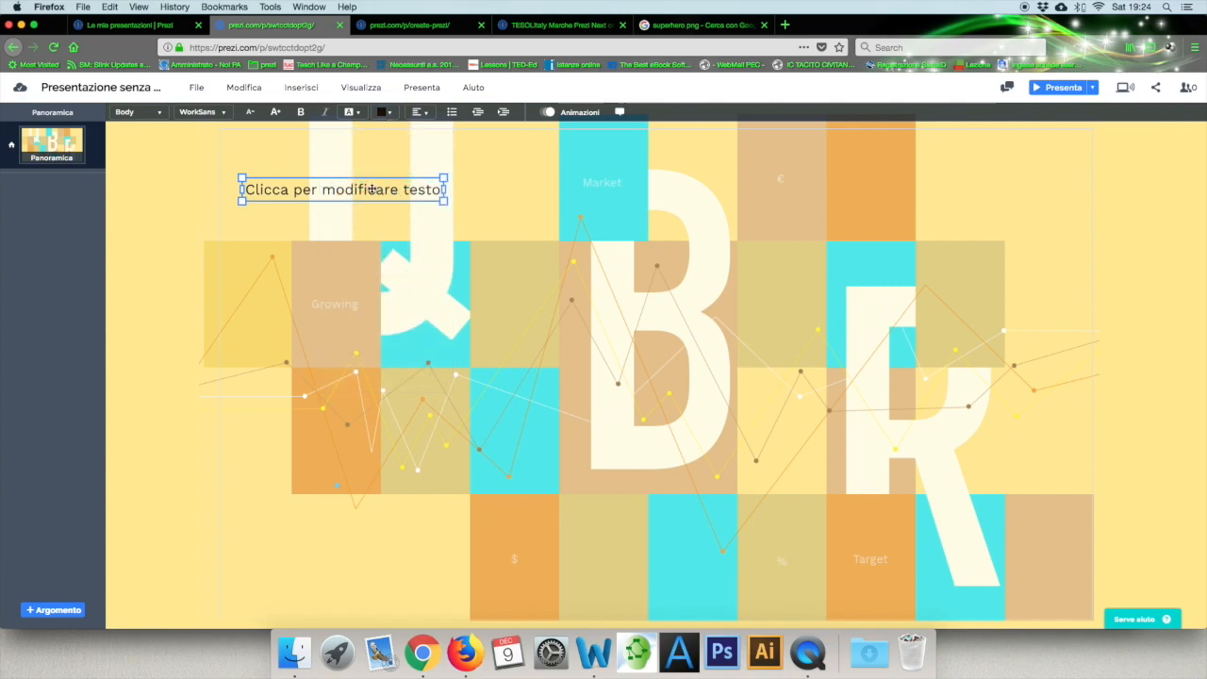
Replace the text box's placeholder with "Text" and narrow the box to fit the word
click(371, 188)
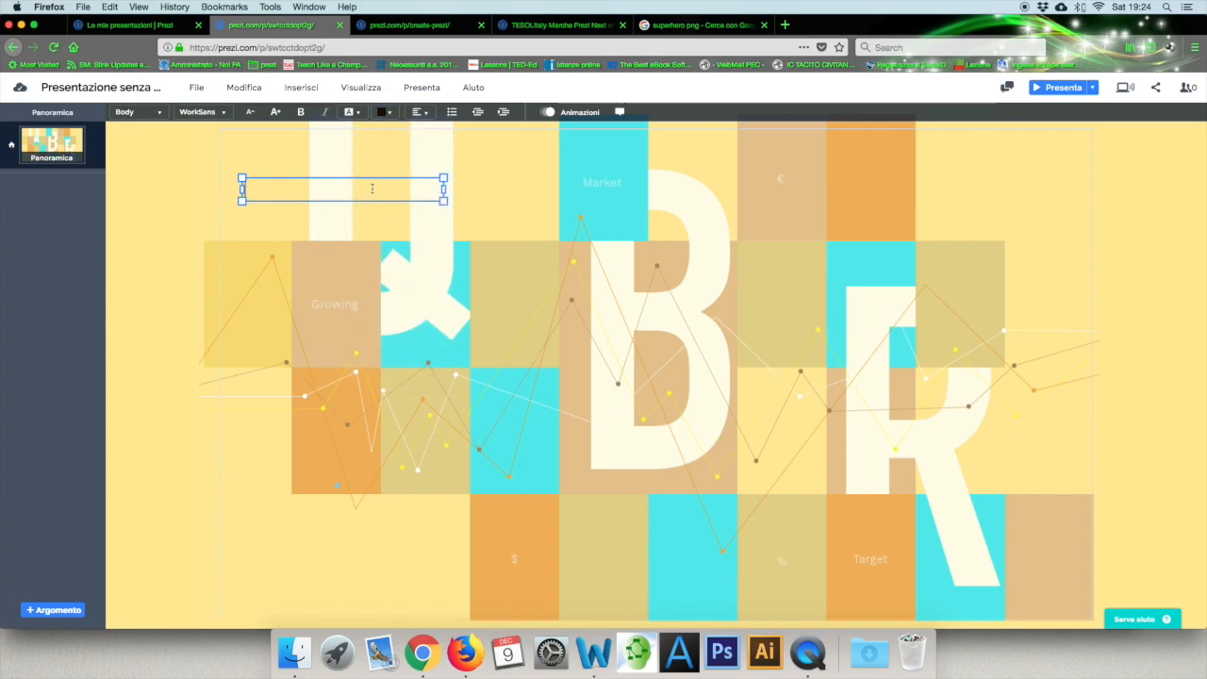
text(pra)
key(BackSpace)
key(BackSpace)
text(Text)
drag(444, 191, 307, 192)
click(268, 189)
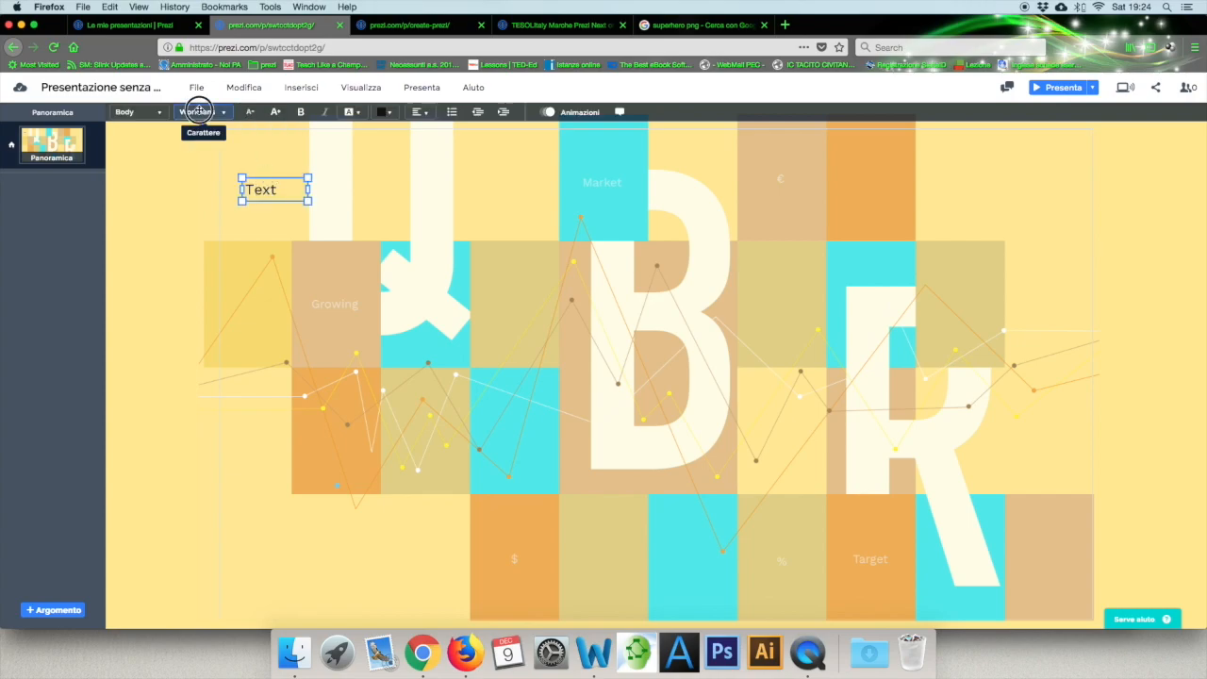
Change the font of the word "Text" to Amatic SC
click(198, 111)
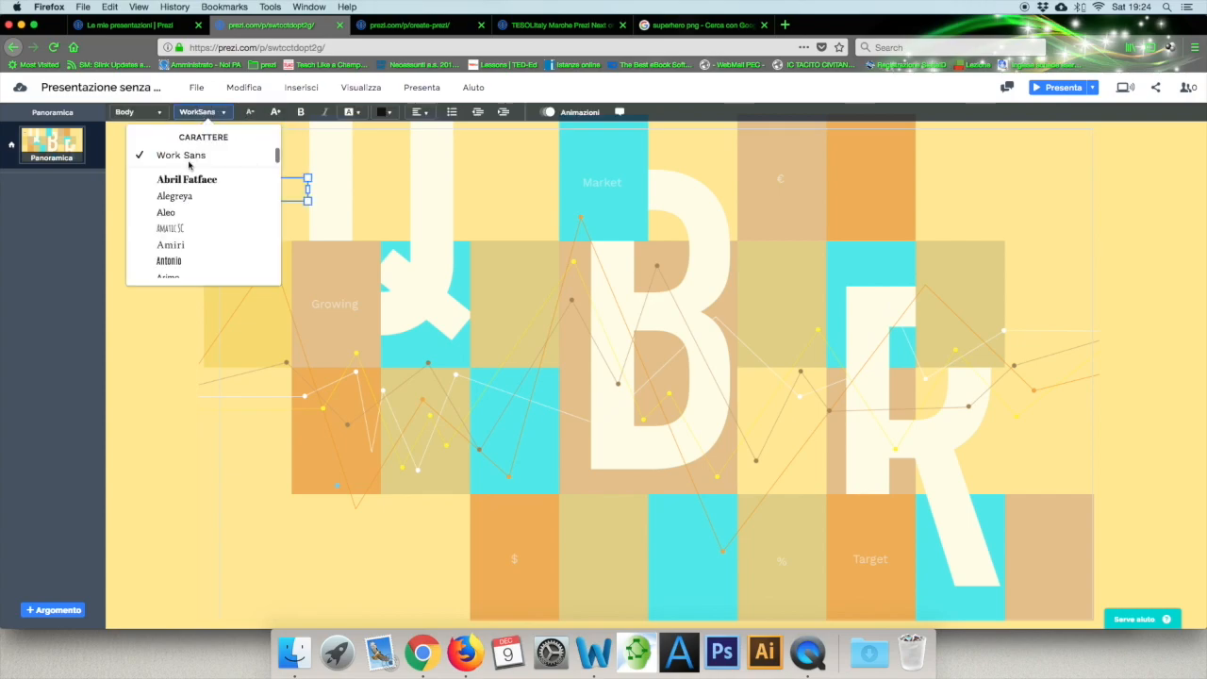
click(187, 231)
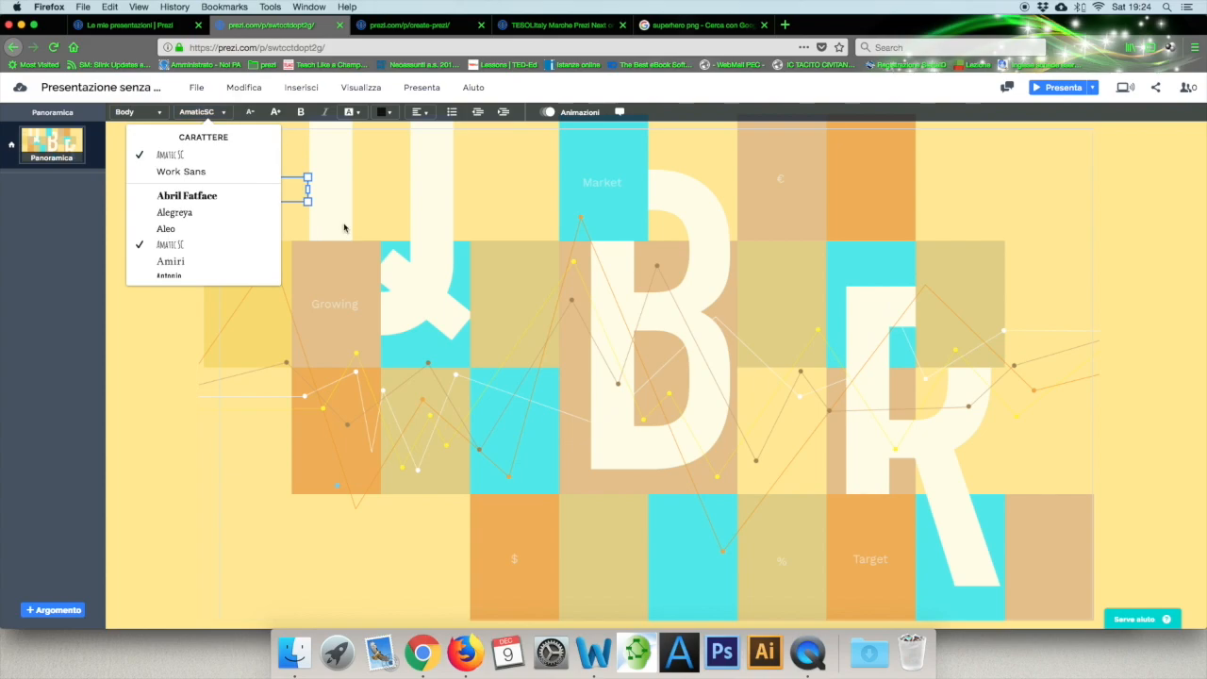
click(285, 200)
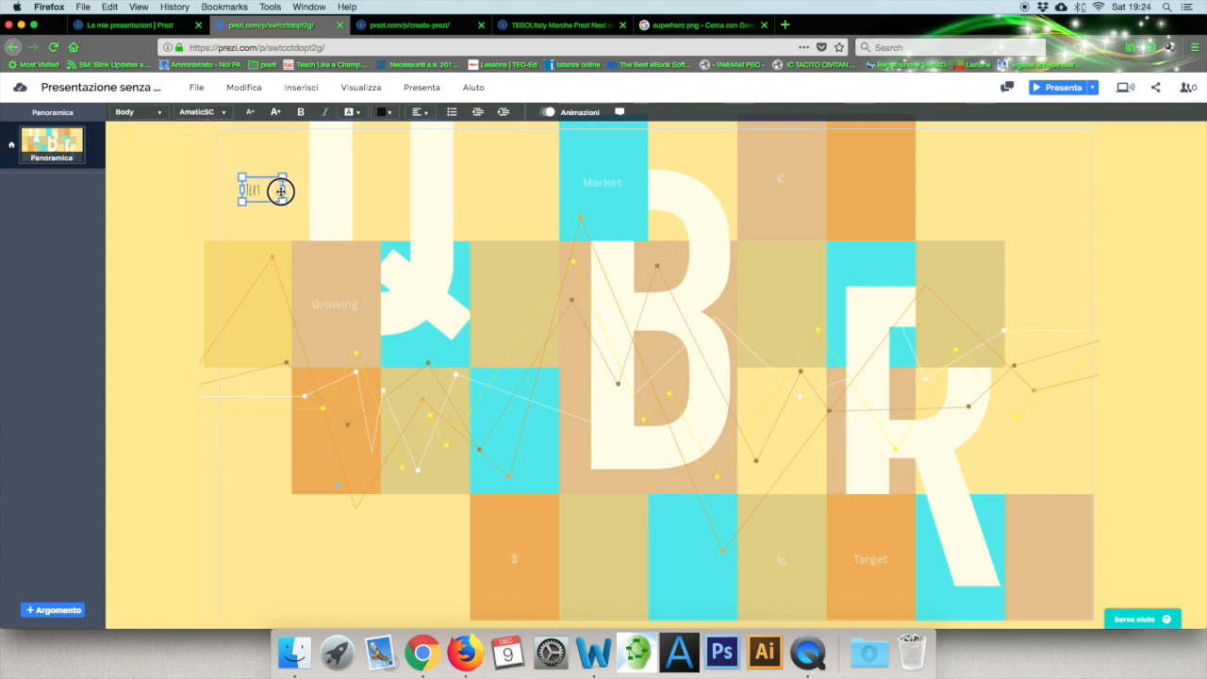
Scale the text box up to several times its size and increase its font size by two steps
drag(283, 200, 541, 302)
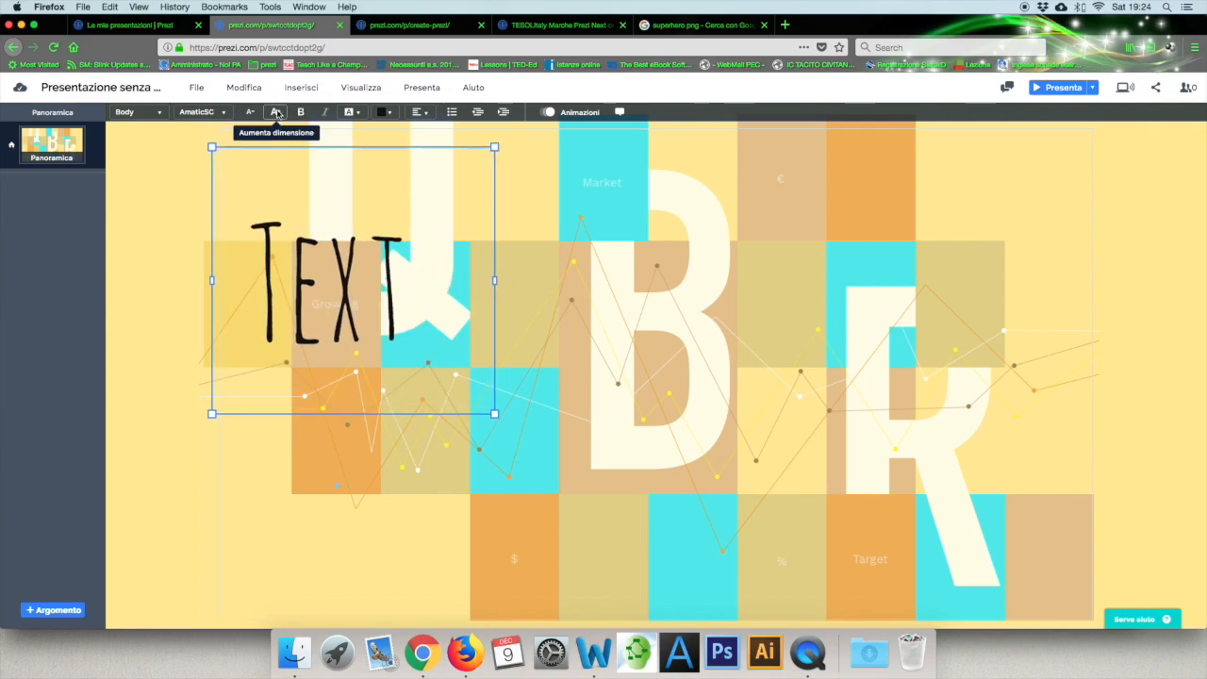
click(278, 113)
click(277, 113)
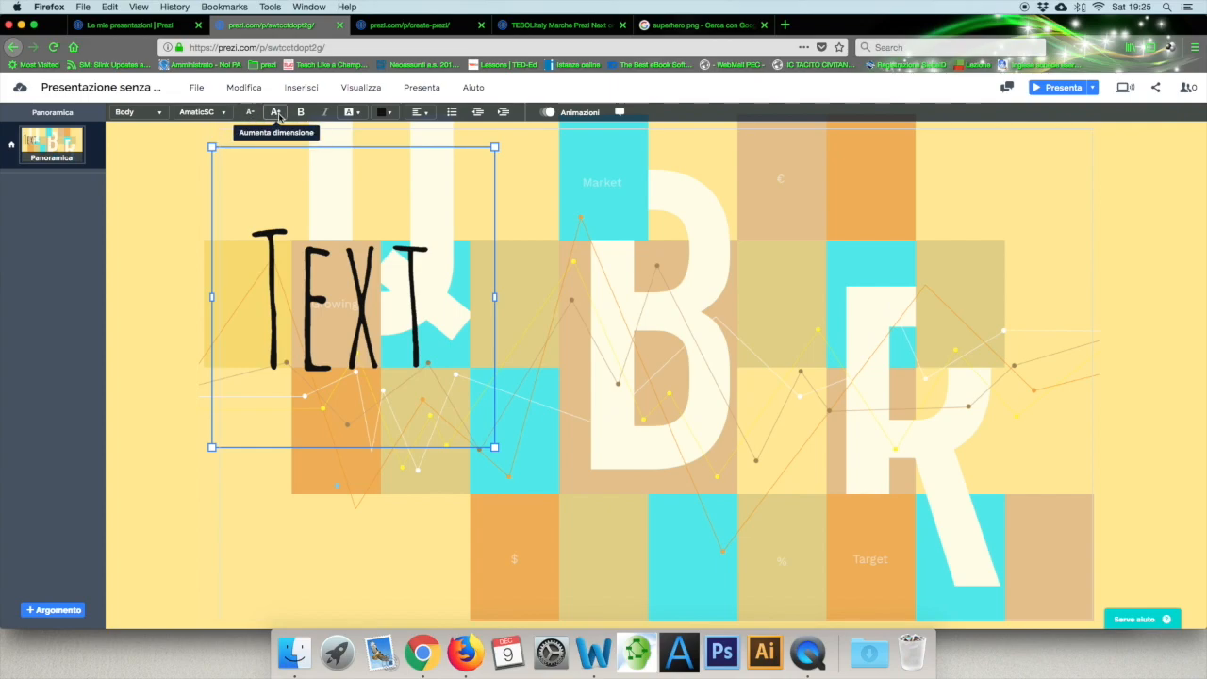
Make the word "Text" bold, shift its box slightly, and give the box a translucent green background
click(300, 115)
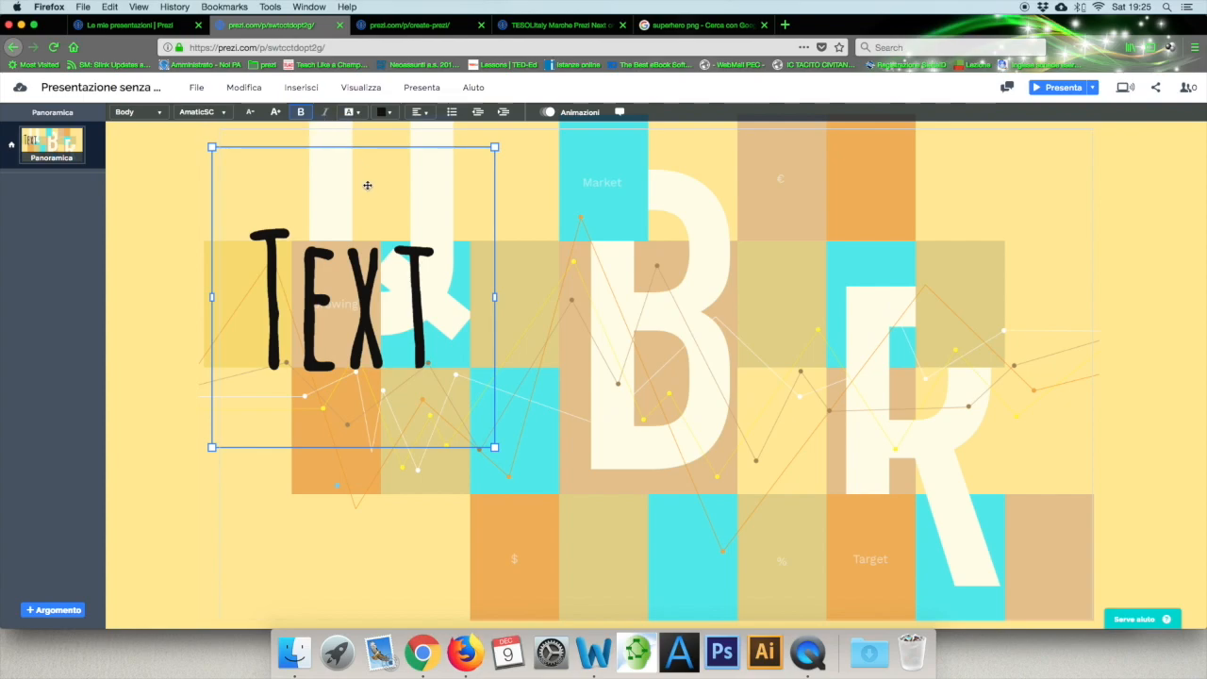
mouse_move(326, 245)
mouse_down()
mouse_move(320, 356)
mouse_move(320, 223)
mouse_up()
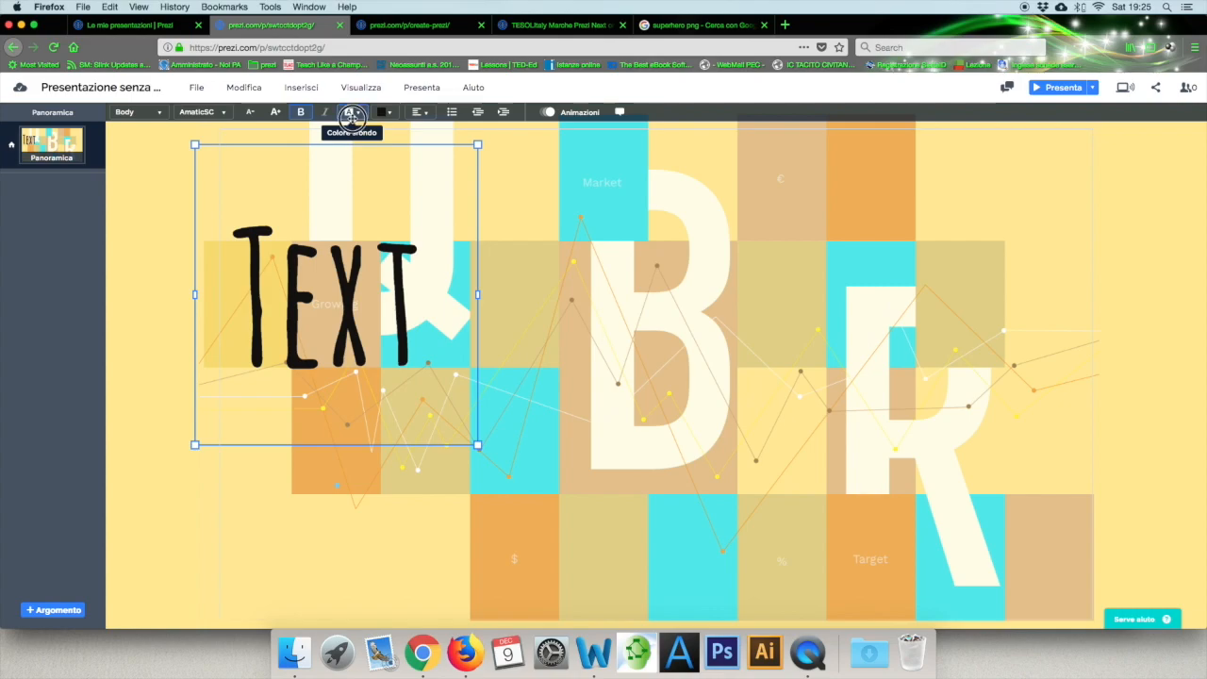
click(352, 114)
click(330, 178)
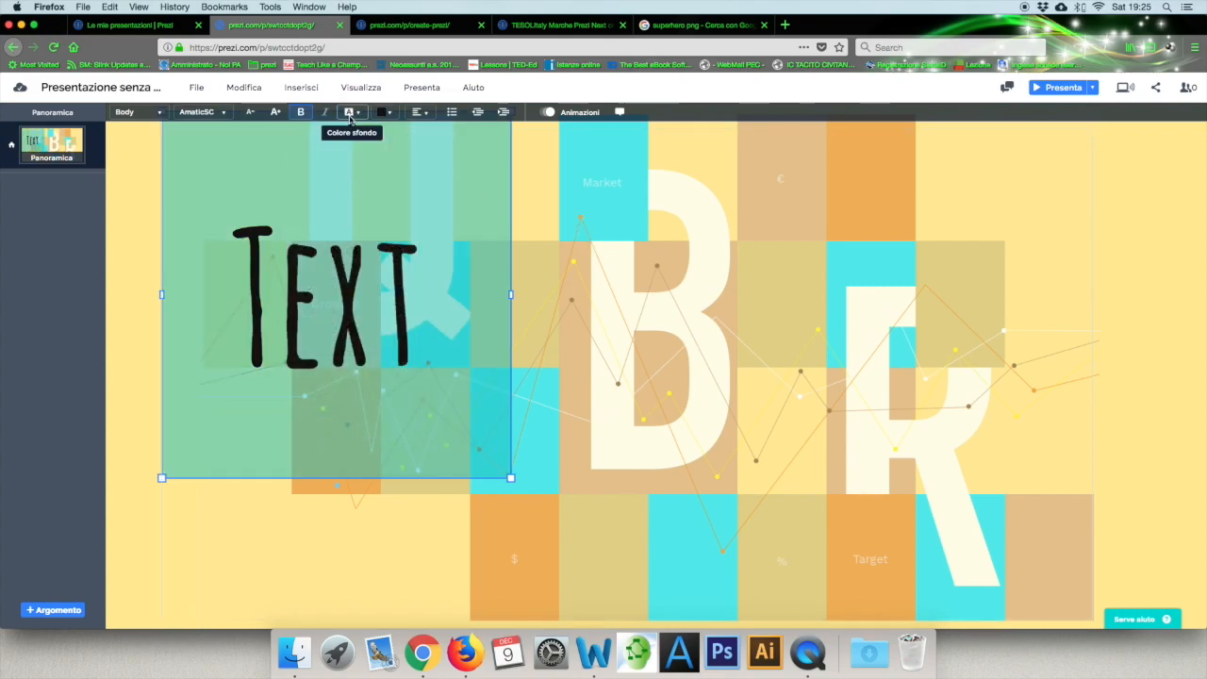
Center-align the word in its green box, and switch bullet formatting on and off again
click(420, 111)
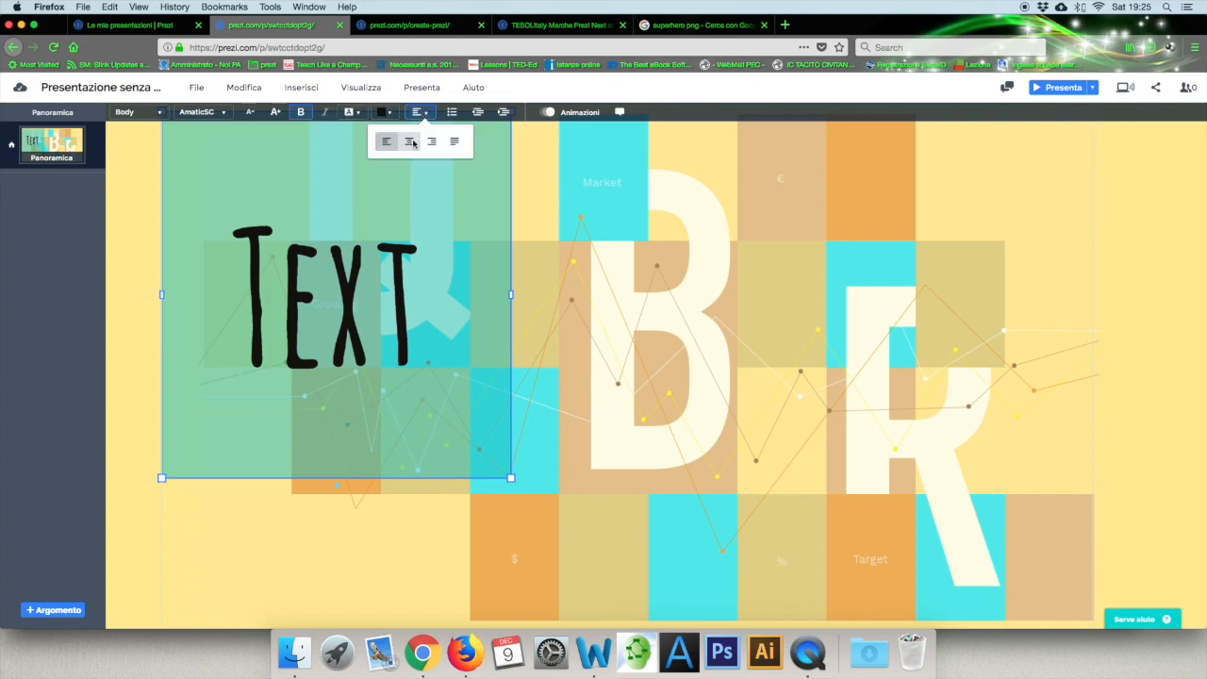
click(411, 142)
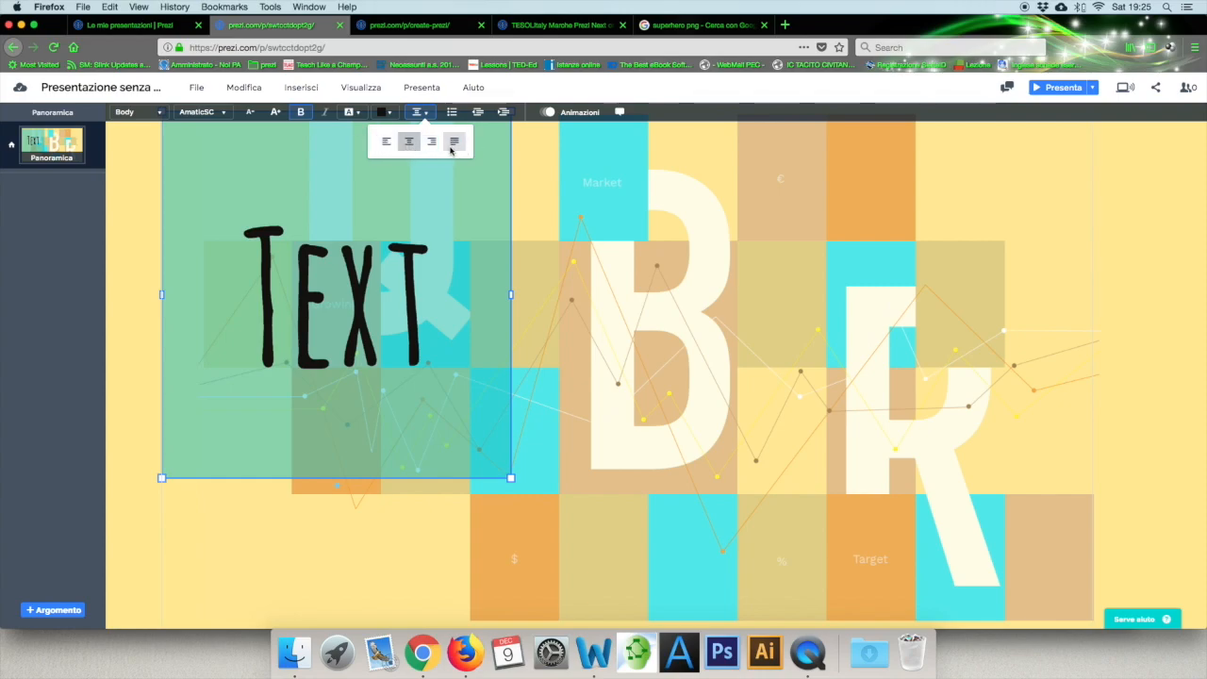
click(451, 112)
click(451, 112)
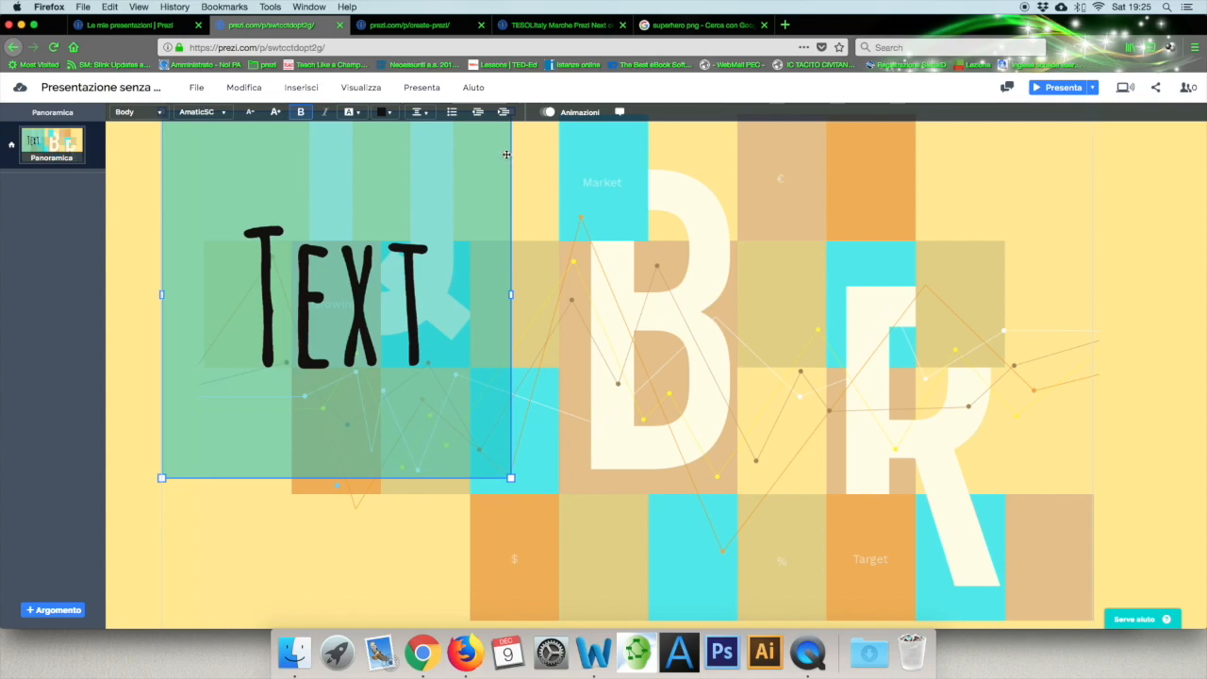
click(548, 172)
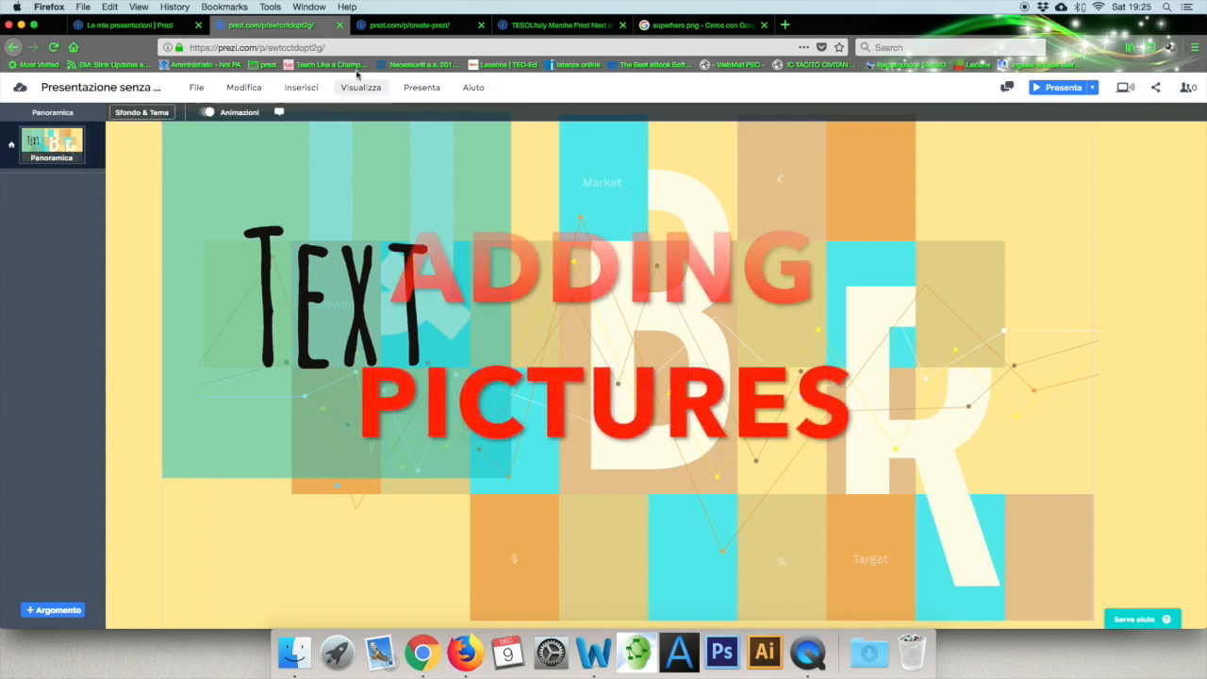
click(297, 86)
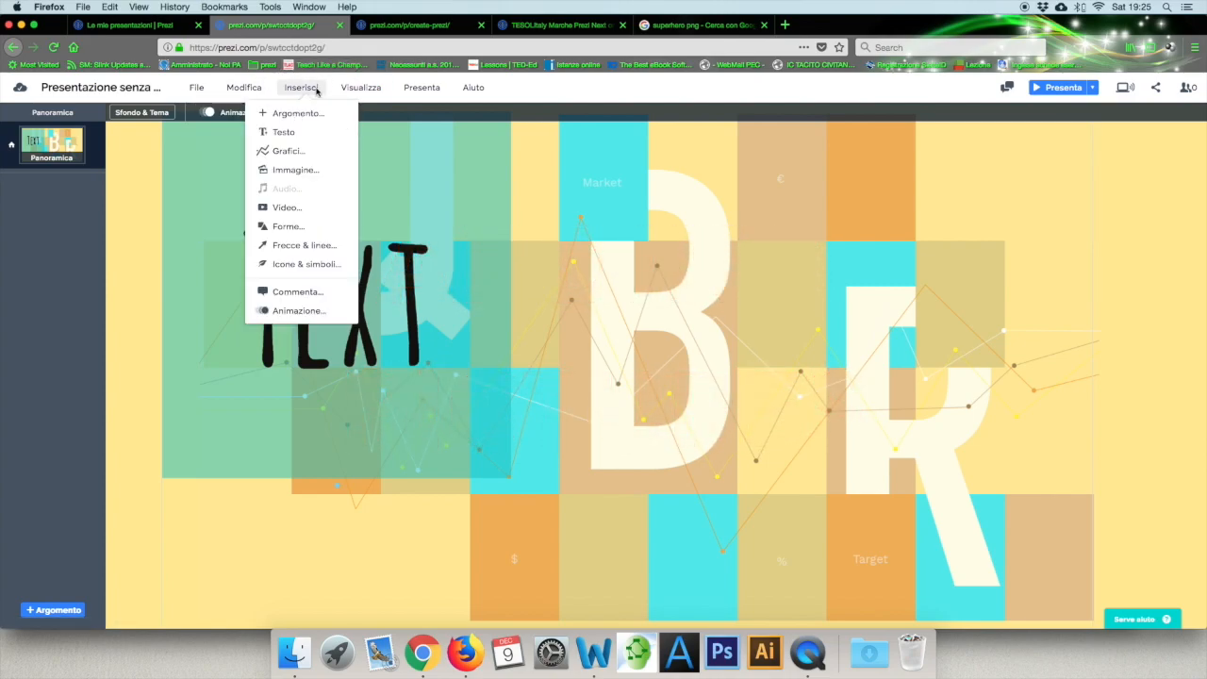
click(325, 170)
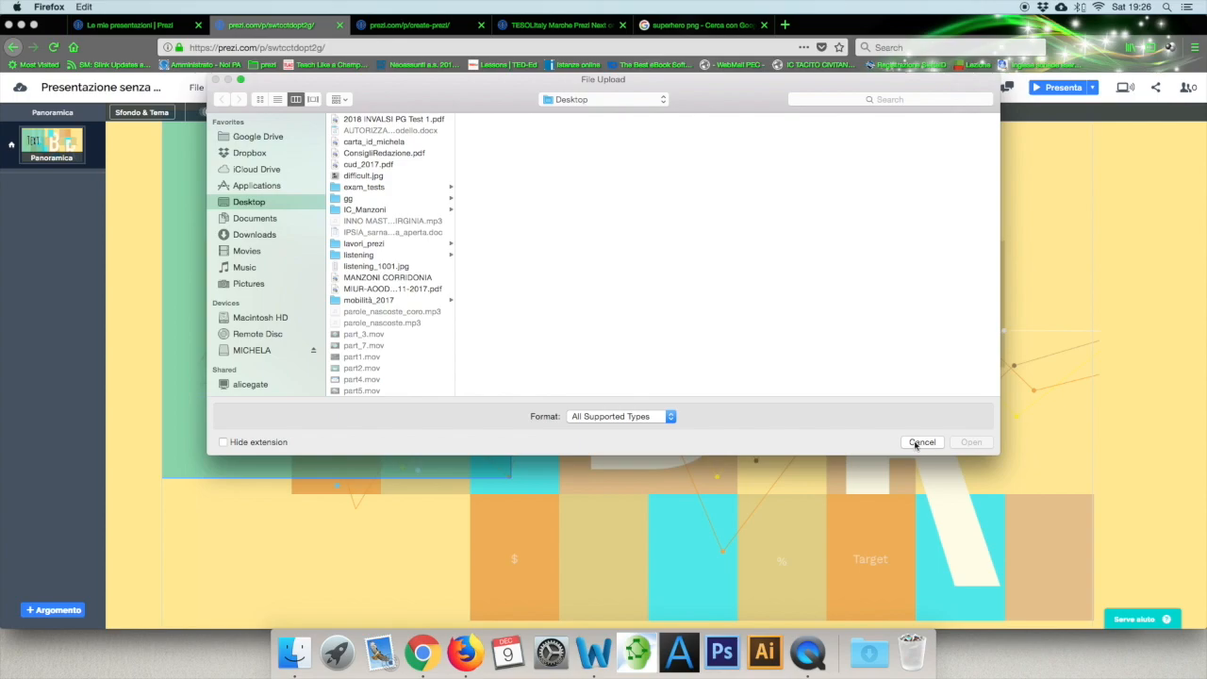
click(915, 442)
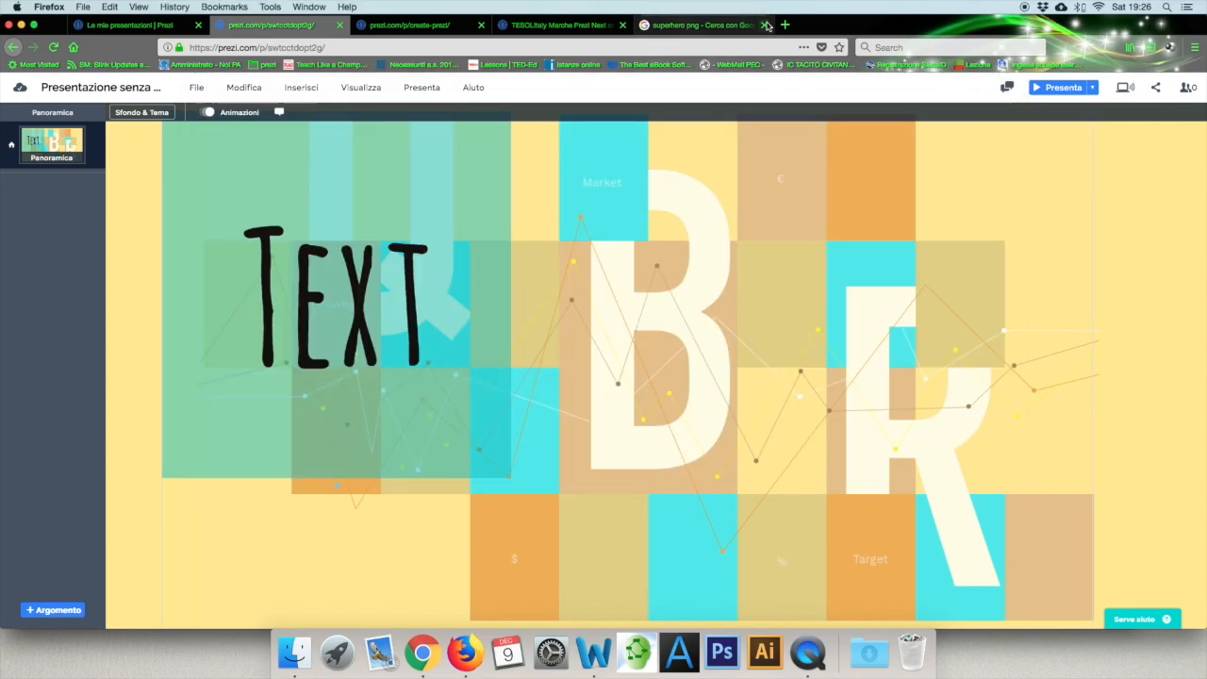
Close the old superhero search results page and open the Google home page in a new browser tab
click(765, 26)
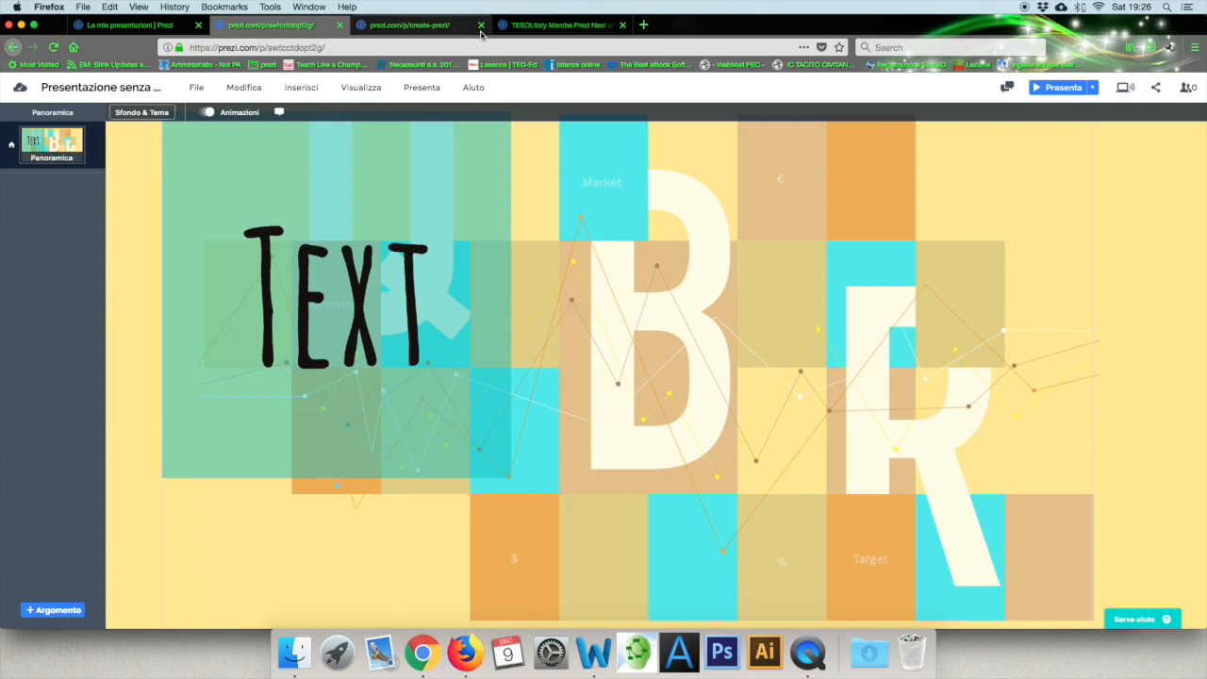
click(644, 28)
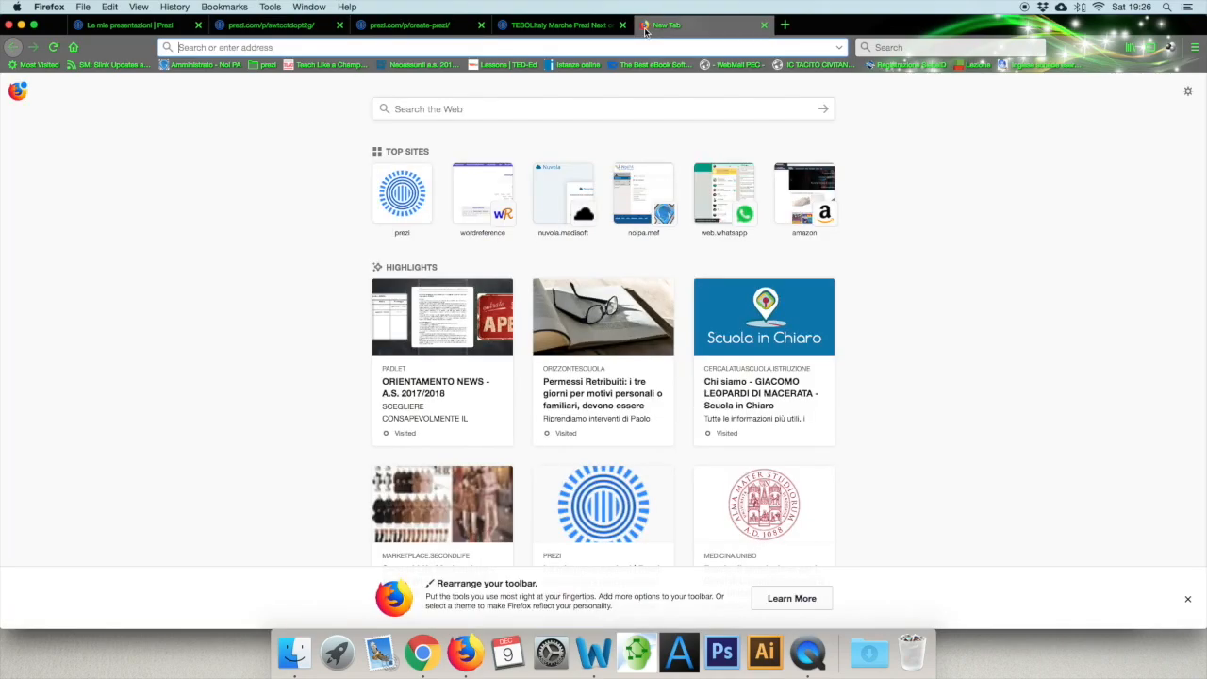
click(585, 113)
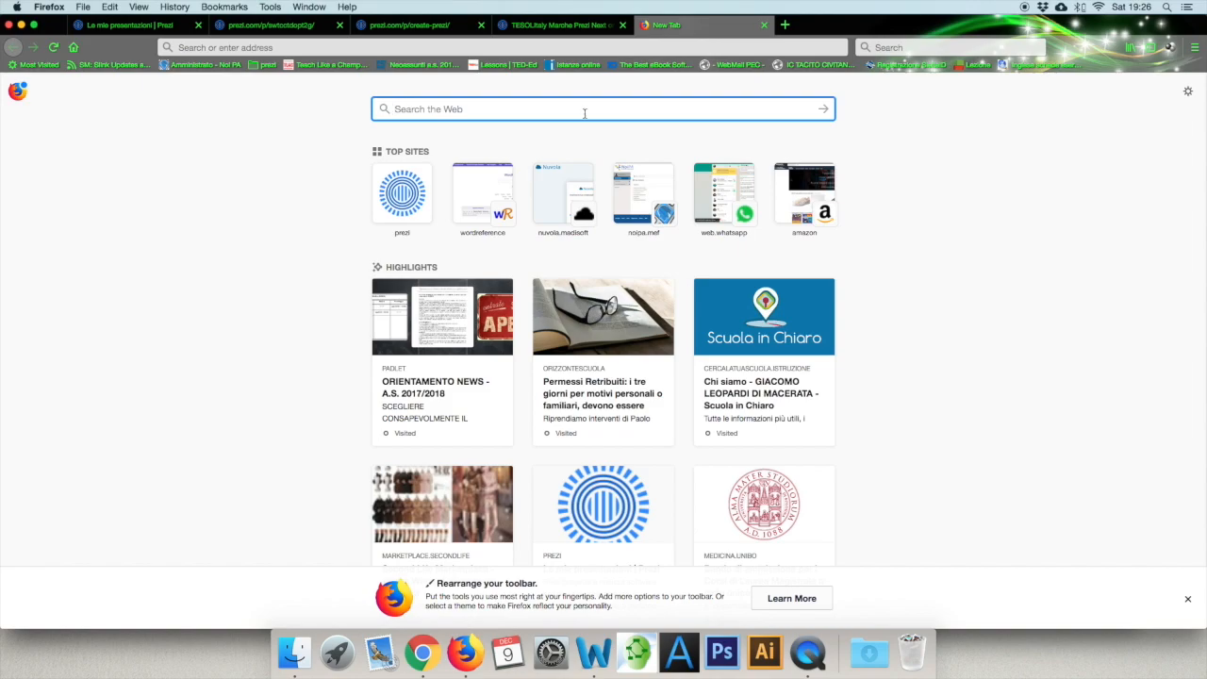
text(www.ggo)
key(BackSpace)
key(BackSpace)
text(oolgle.com)
key(Return)
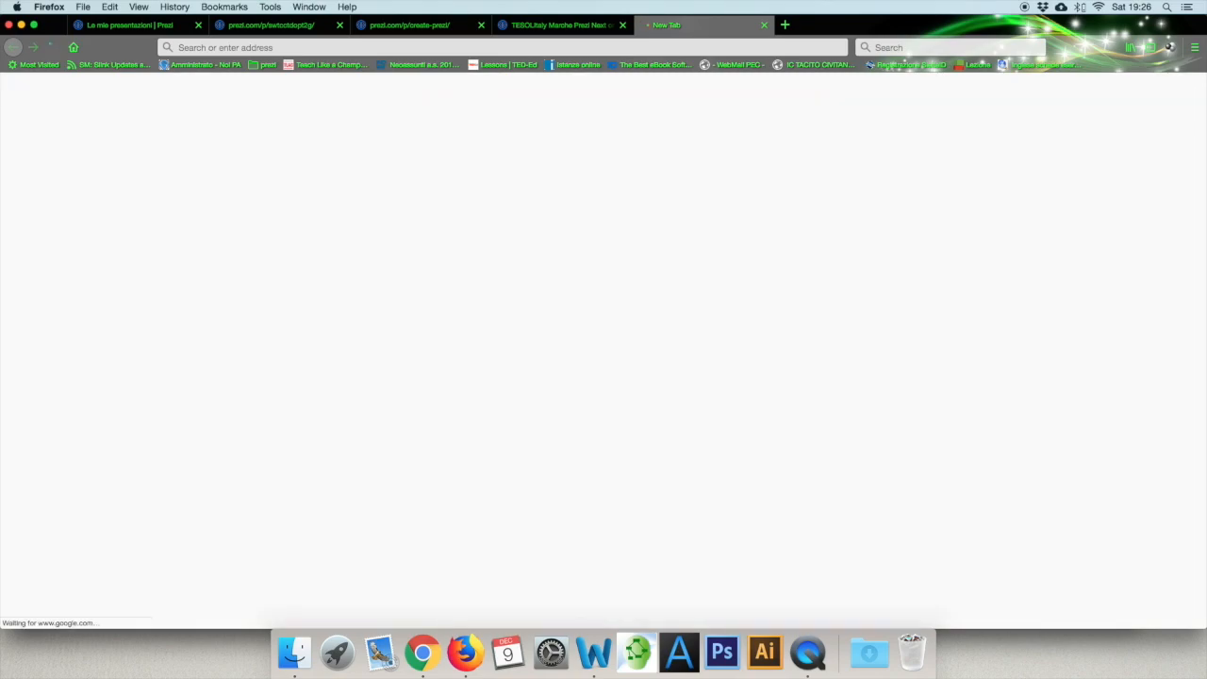
click(214, 192)
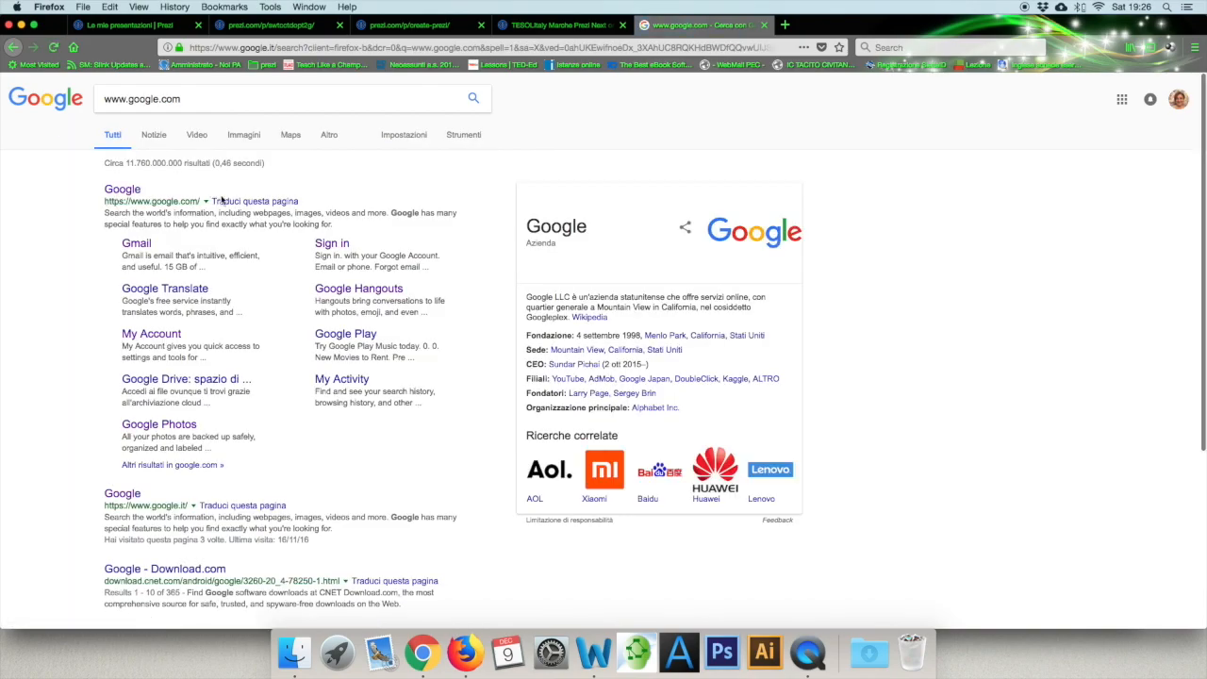
click(129, 191)
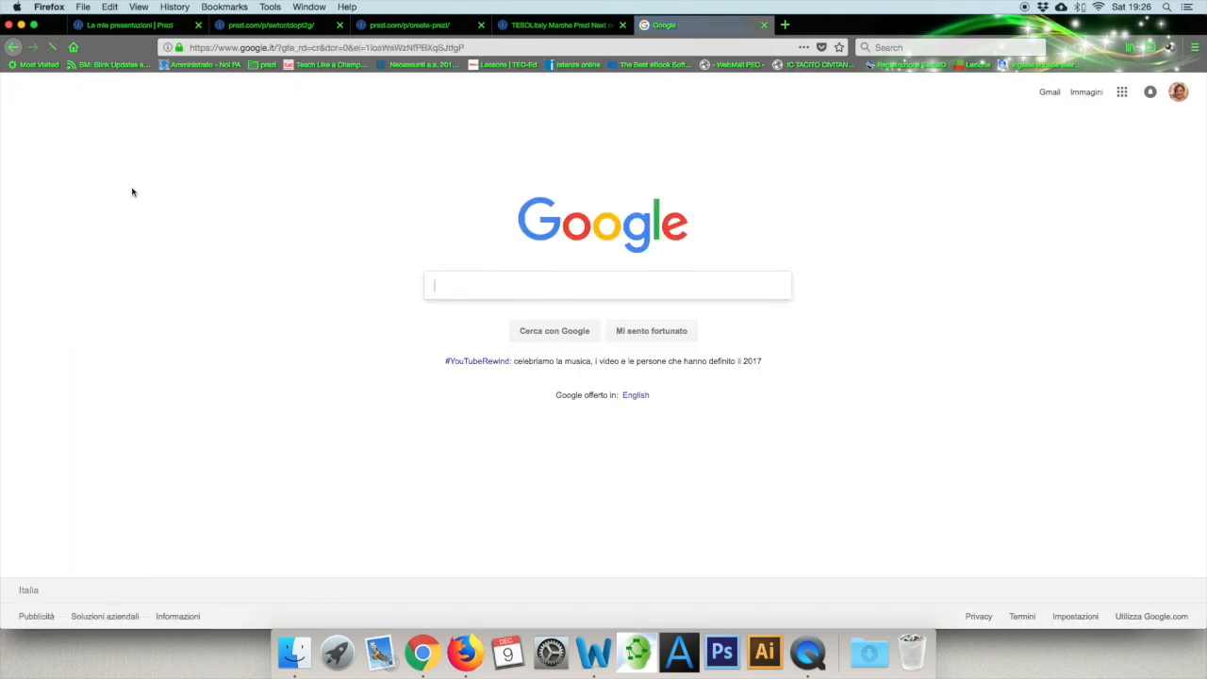
Search Google for "superhero png" and show the image results
click(542, 284)
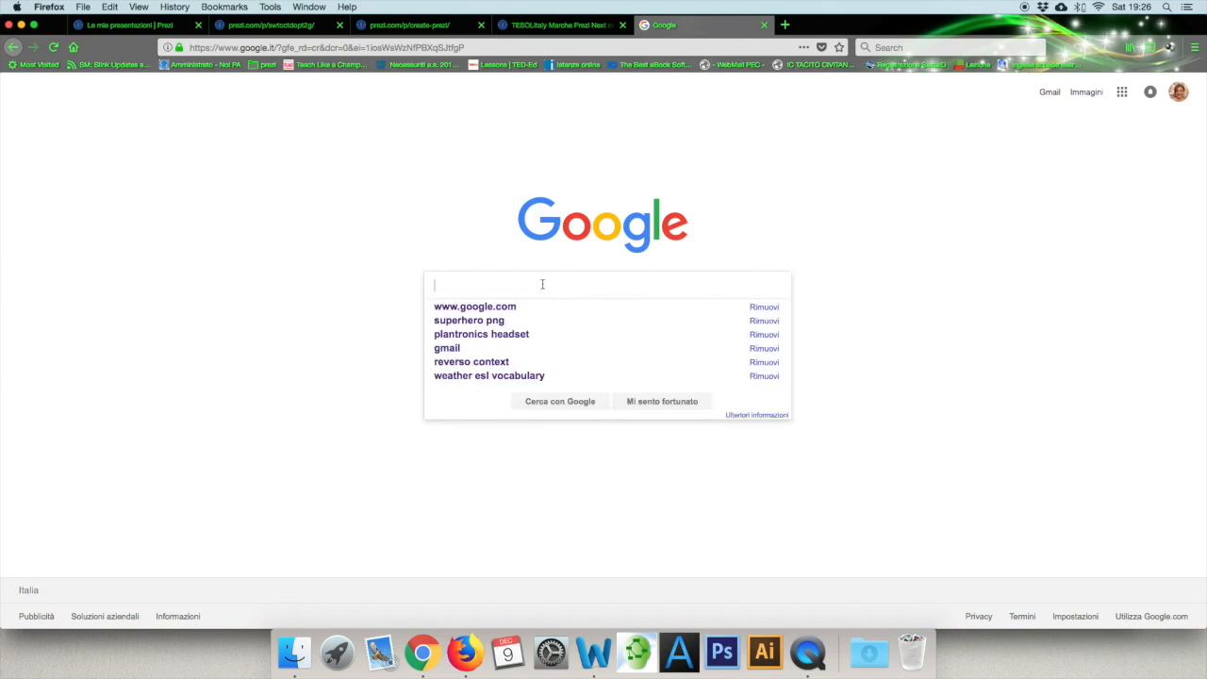
click(486, 320)
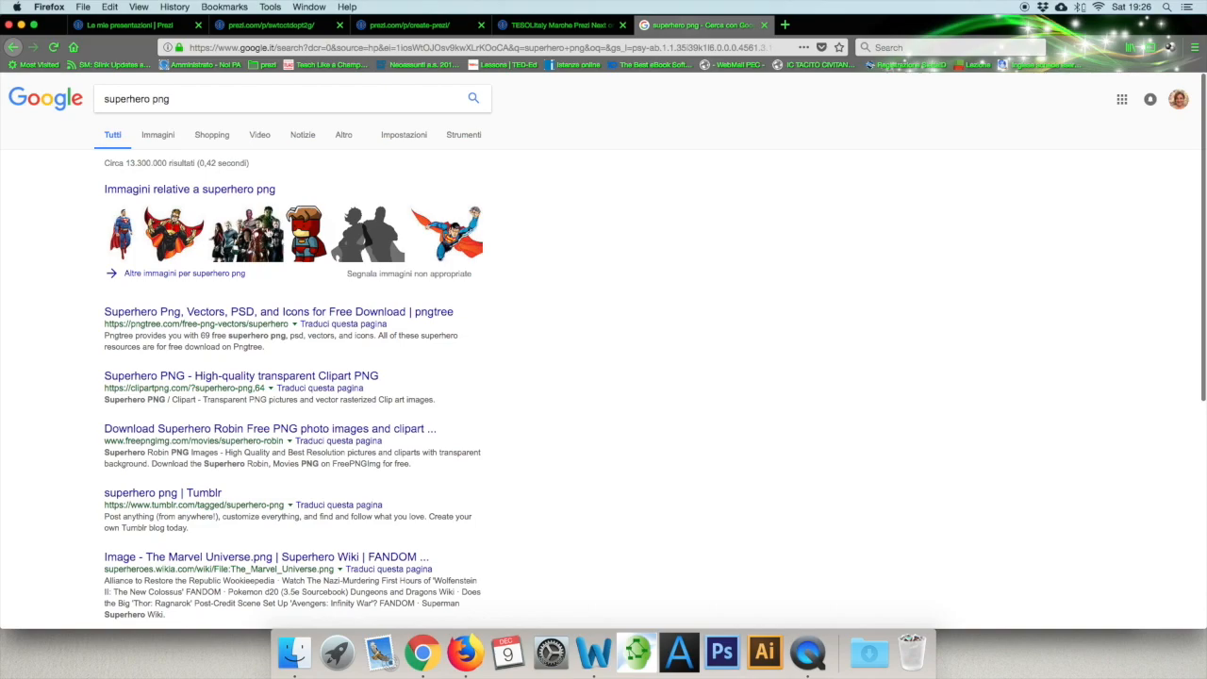
click(261, 191)
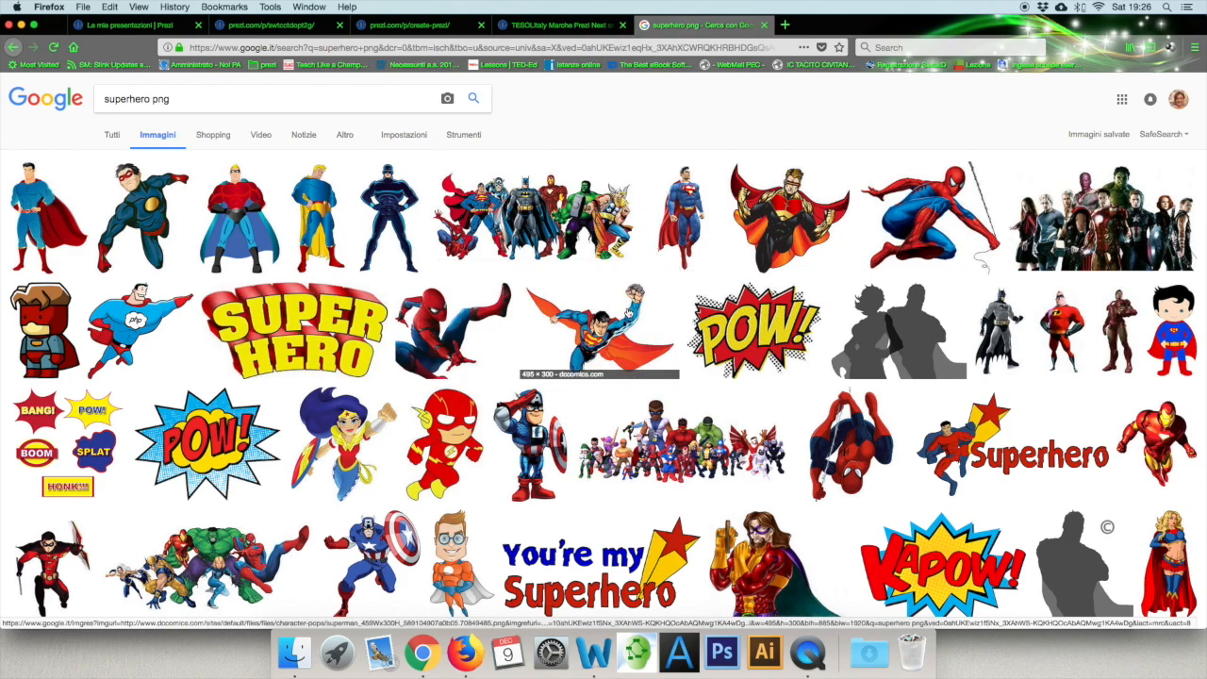
Copy the flying Superman picture from the dccomics.com image result and paste it into the Prezi presentation
click(627, 321)
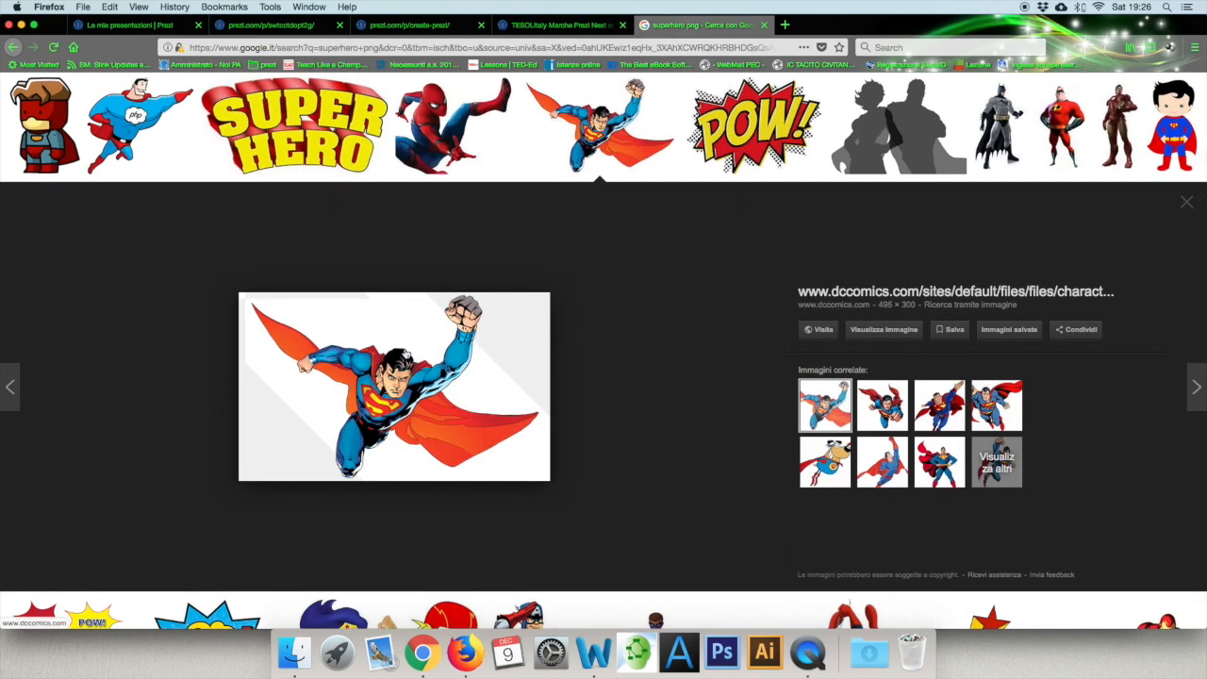
right_click(405, 347)
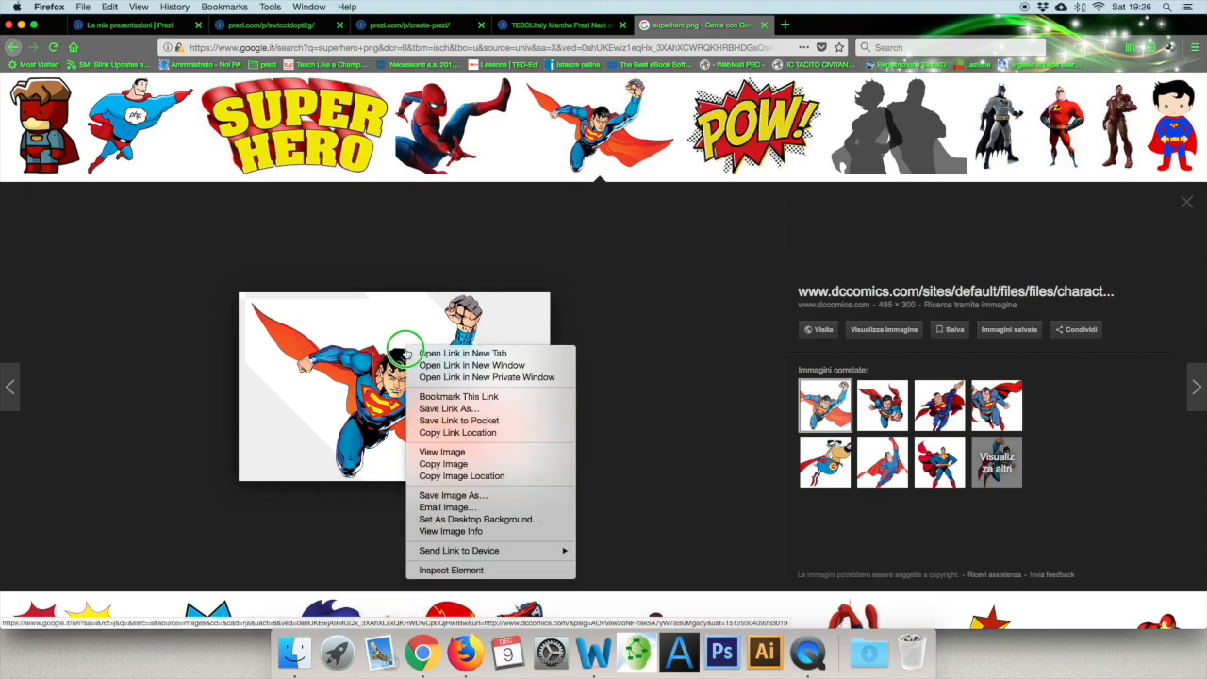
click(470, 465)
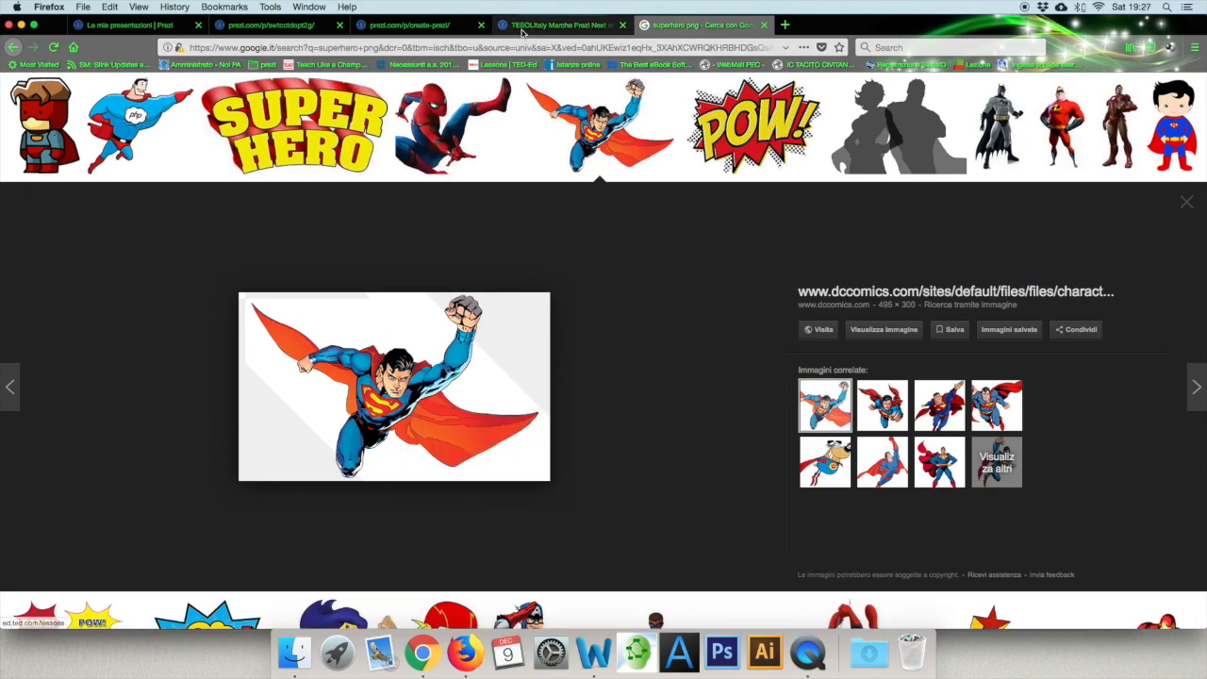
click(282, 26)
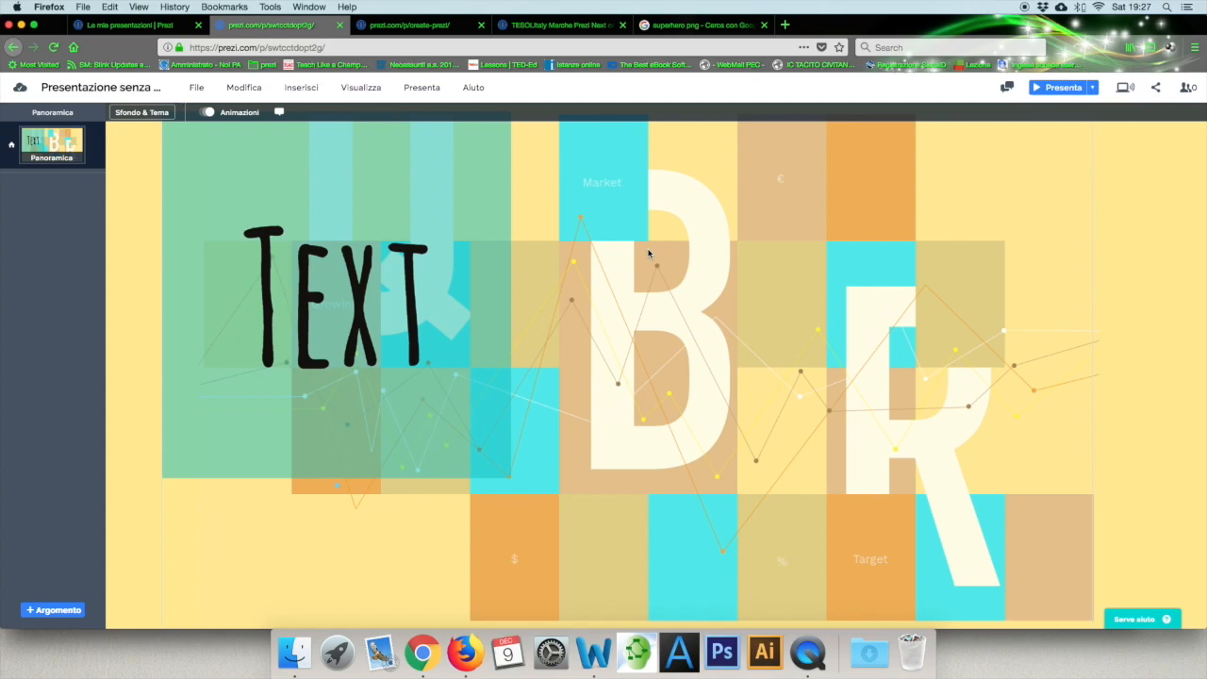
key(super+v)
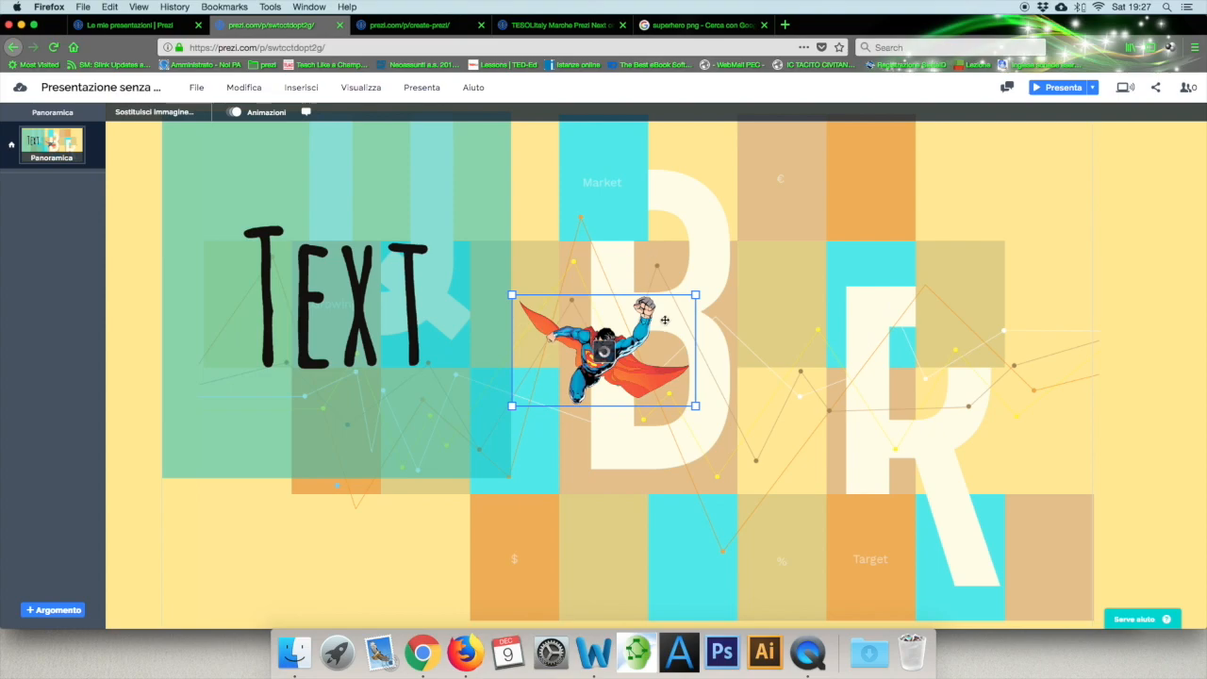
Add a text box with a near-black text color and place it above and to the right of the Superman picture
click(302, 87)
click(312, 126)
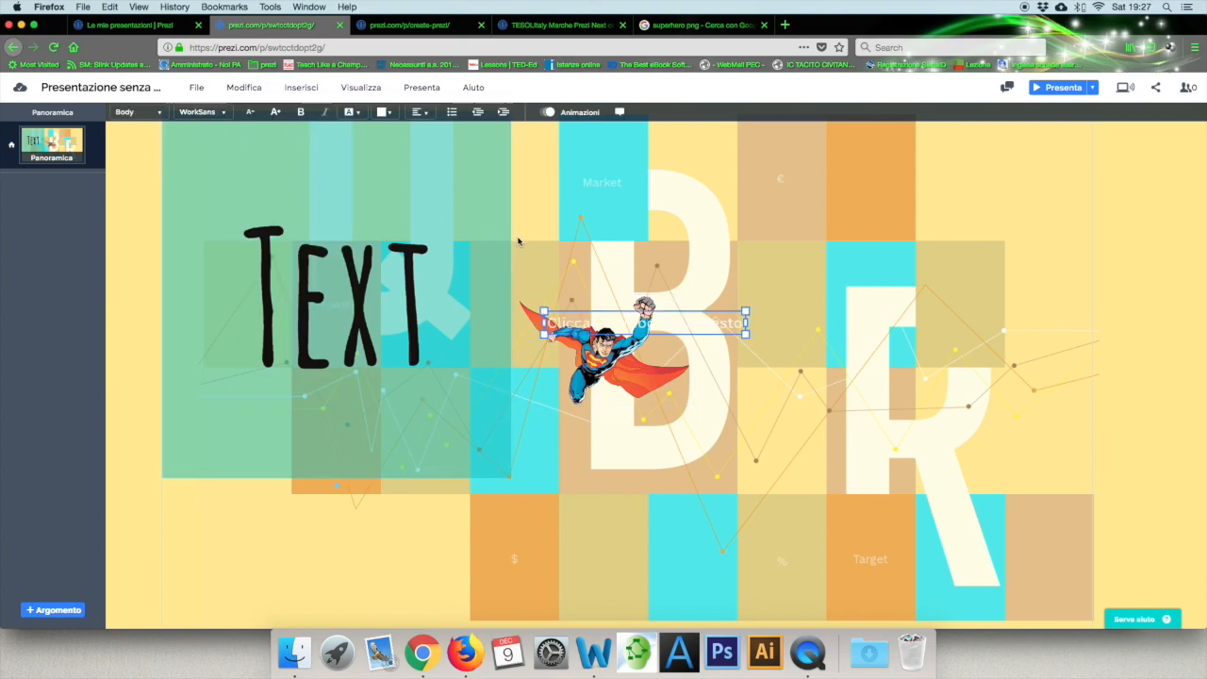
click(381, 112)
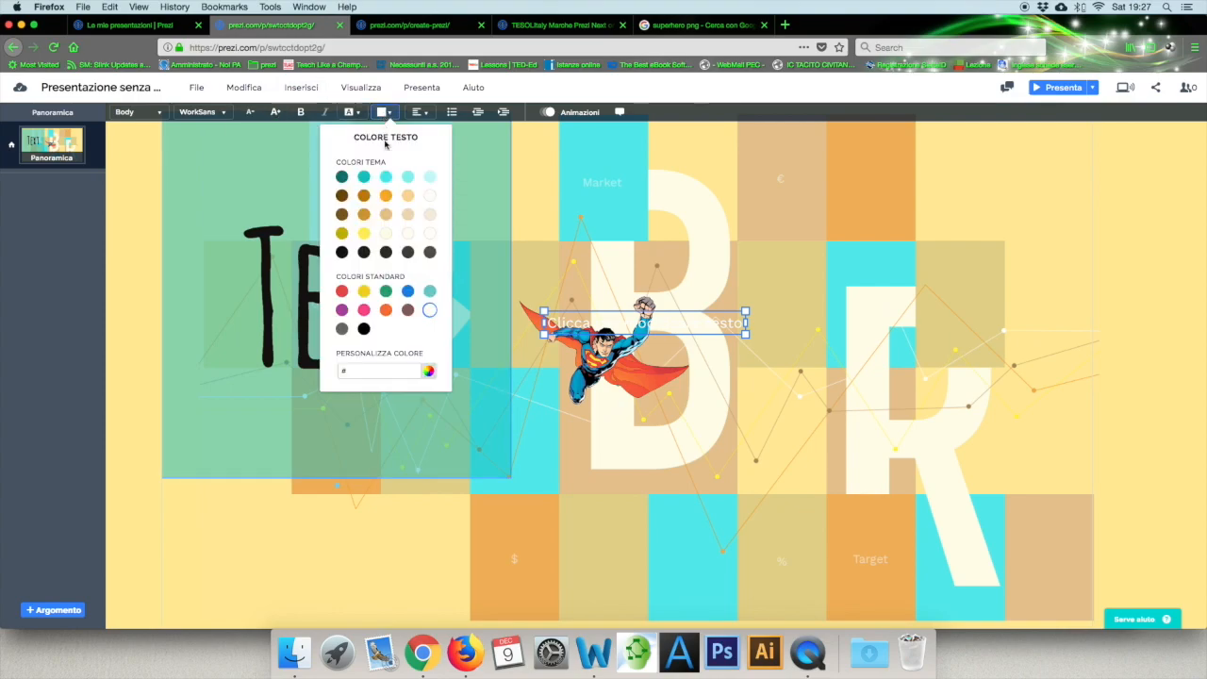
click(386, 252)
drag(694, 327, 815, 189)
Enter "to paste" on the first line and "ctrl + v or cmd + v" on the second line of the new text box
click(815, 189)
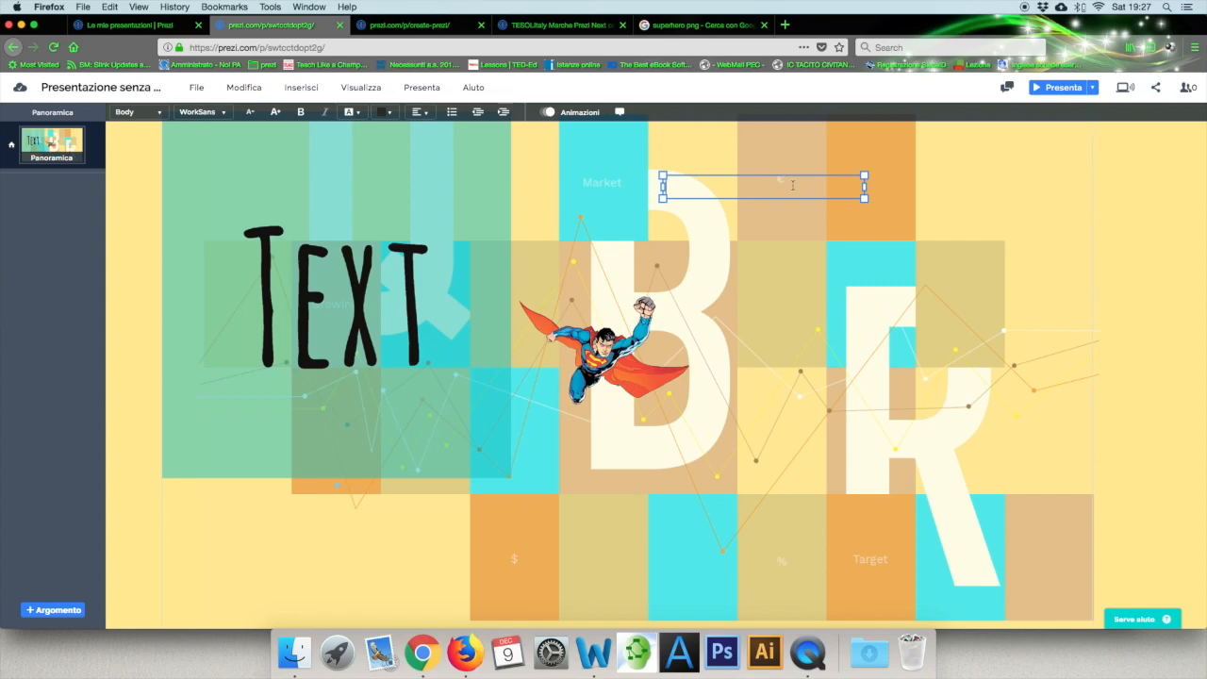
text(to paste)
key(Escape)
text(ctrl +)
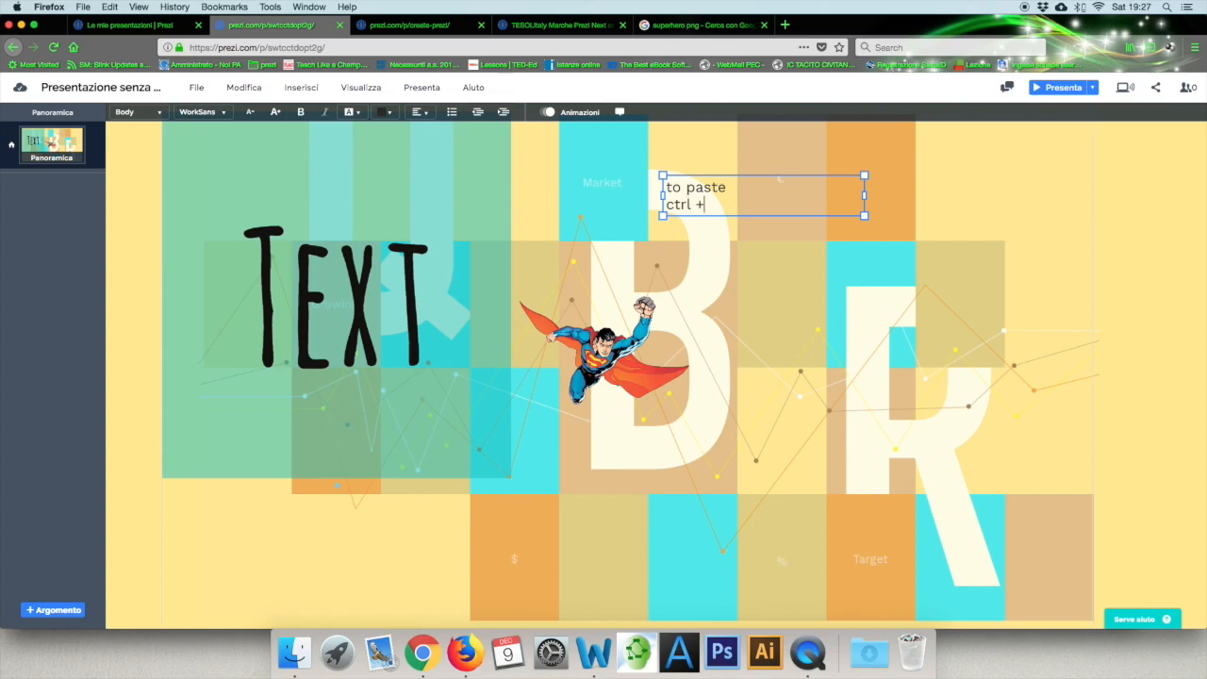
text( v)
text(     or  )
text(c,)
text(md + v)
Scale the "to paste" text box up to nearly twice its size and make its text bold
click(886, 202)
click(822, 195)
drag(864, 215, 918, 254)
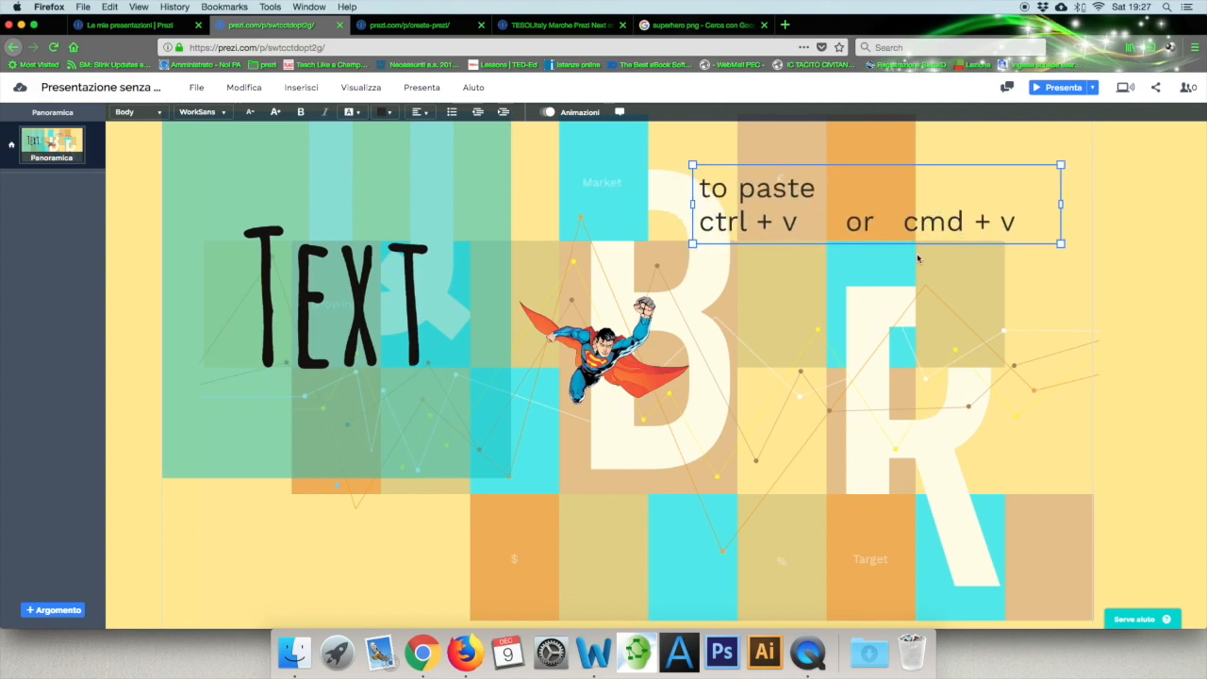
click(301, 112)
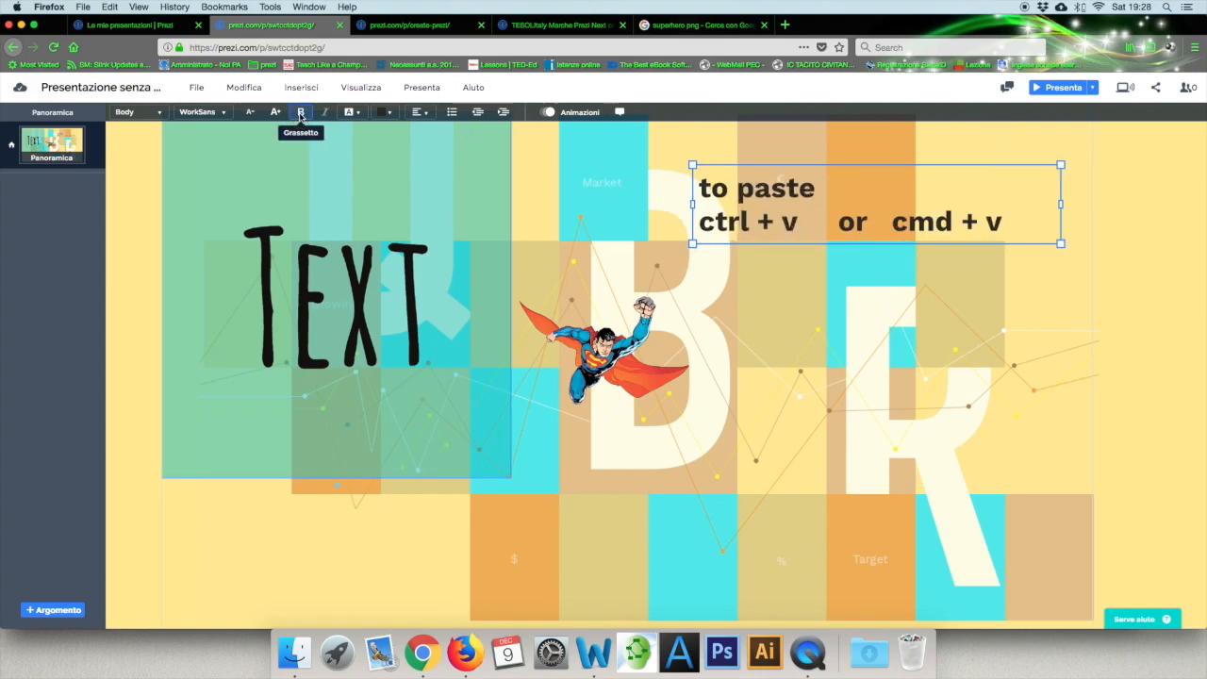
Give the "to paste" text box a semi-transparent turquoise background from the theme colors
drag(795, 223, 697, 225)
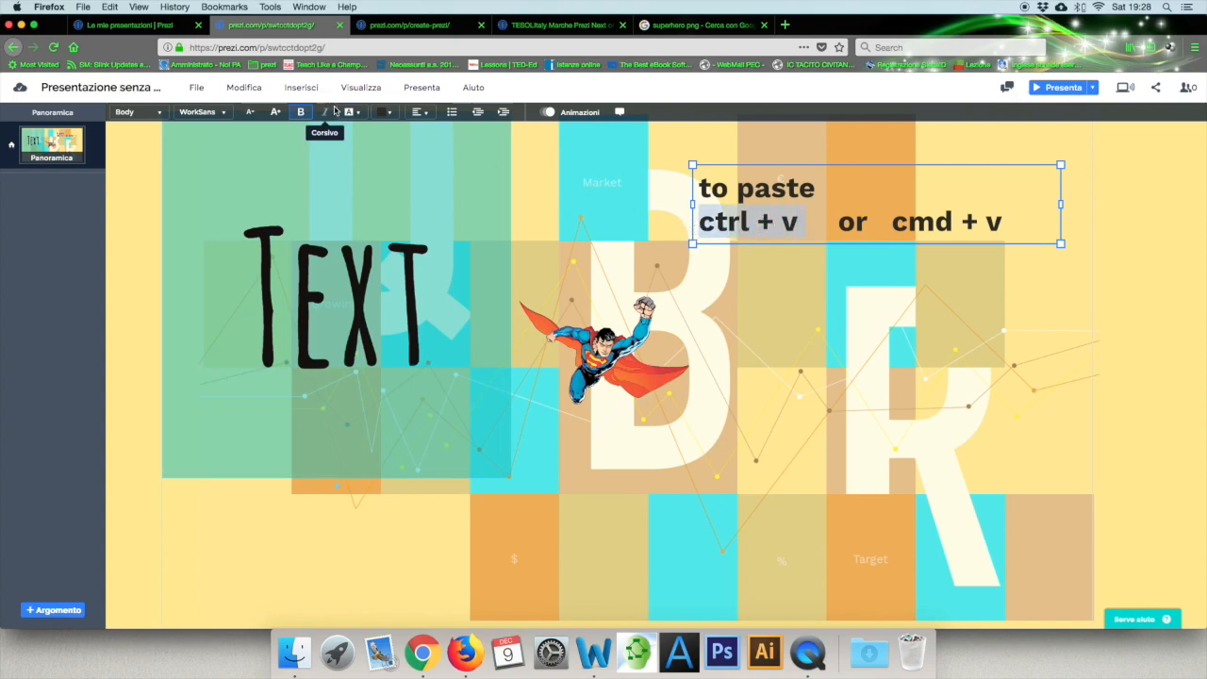
click(351, 113)
click(354, 176)
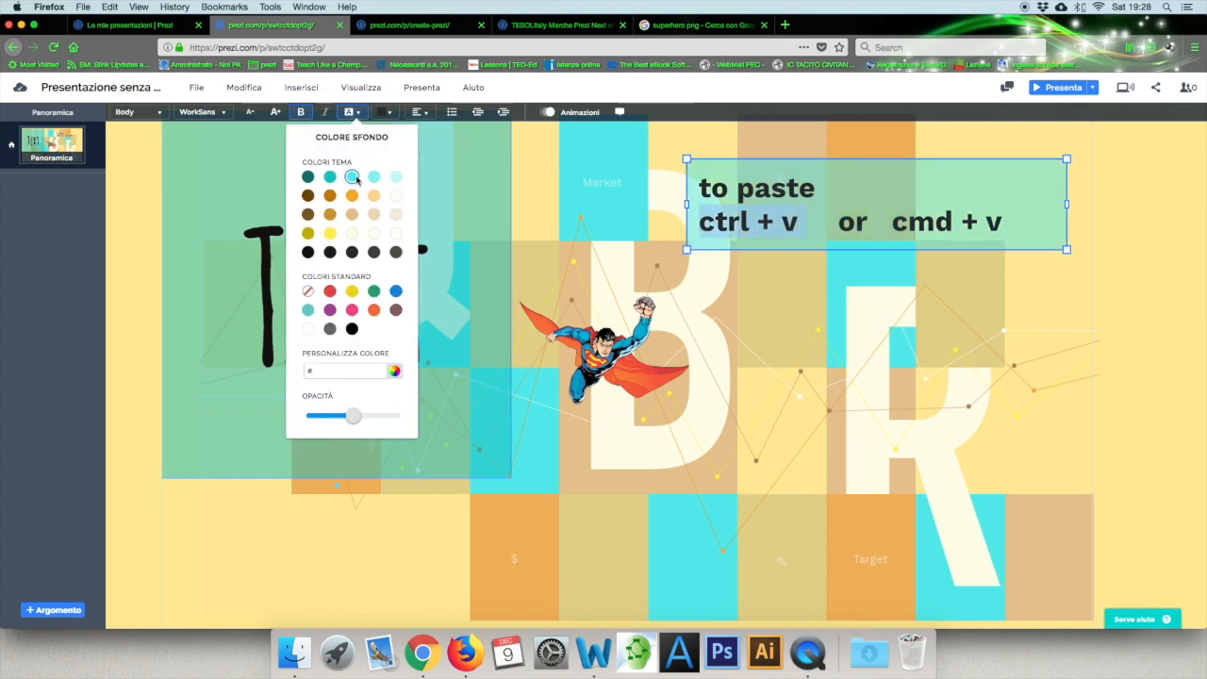
click(791, 327)
click(759, 310)
Enlarge the Superman picture by about a quarter, keeping its upper-left corner in place
click(693, 330)
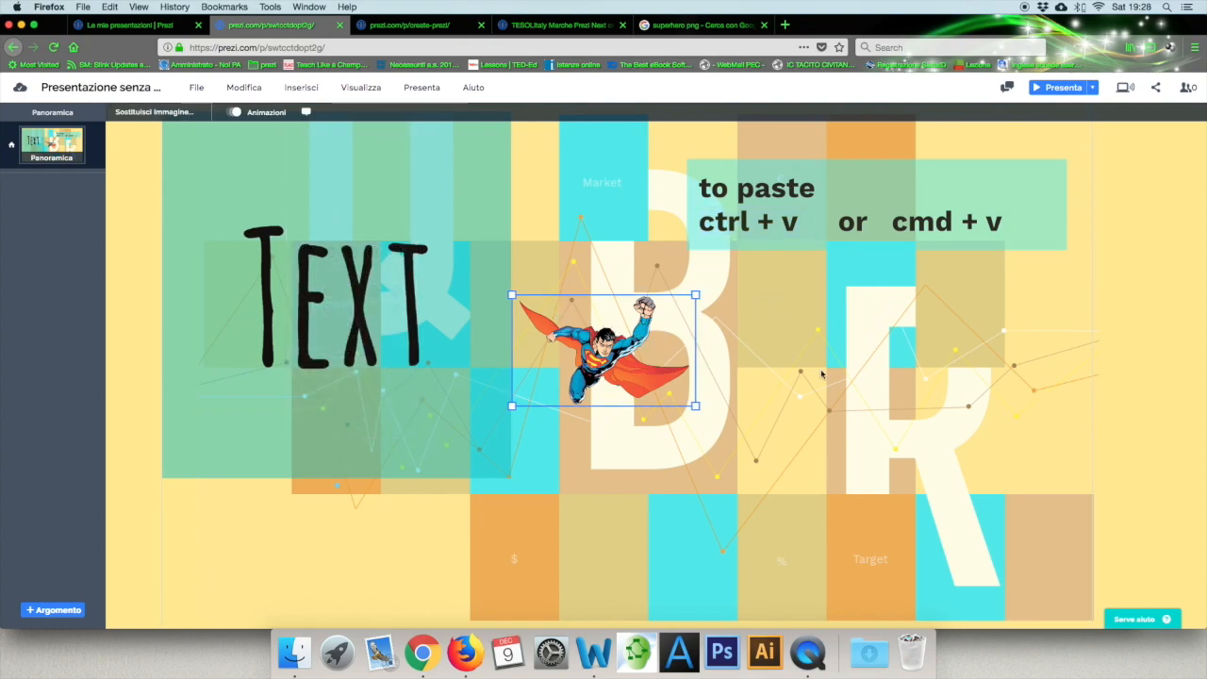
click(784, 359)
click(603, 346)
drag(695, 406, 746, 440)
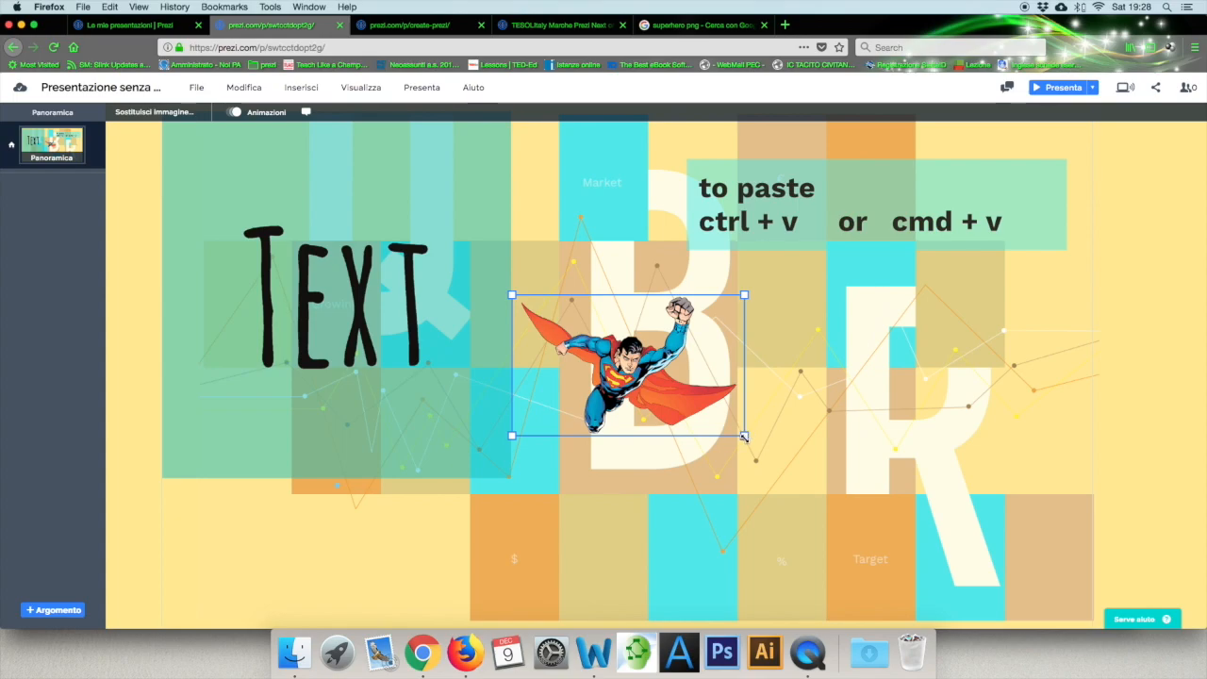
mouse_move(744, 435)
mouse_down()
mouse_move(727, 423)
mouse_move(738, 433)
mouse_up()
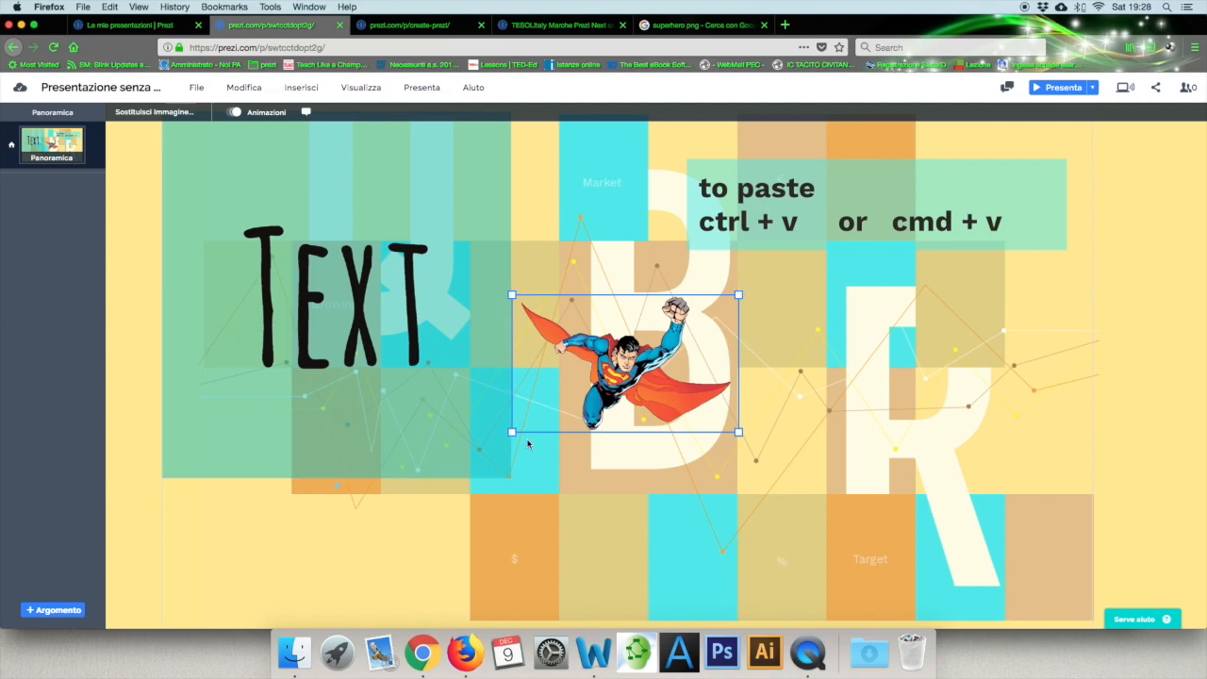
Rotate the Superman picture clockwise by roughly 25 degrees and deselect it
mouse_move(736, 430)
mouse_down()
mouse_move(705, 402)
mouse_move(790, 452)
mouse_move(777, 431)
mouse_move(727, 416)
mouse_move(738, 423)
mouse_up()
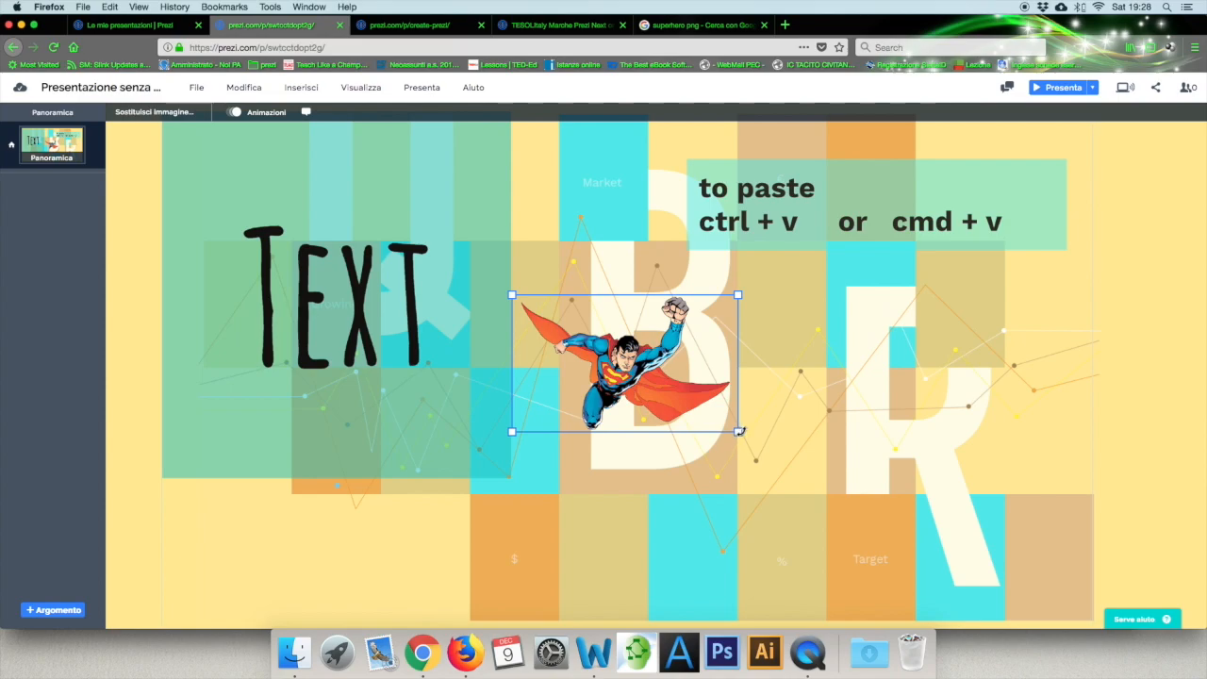
drag(743, 431, 696, 474)
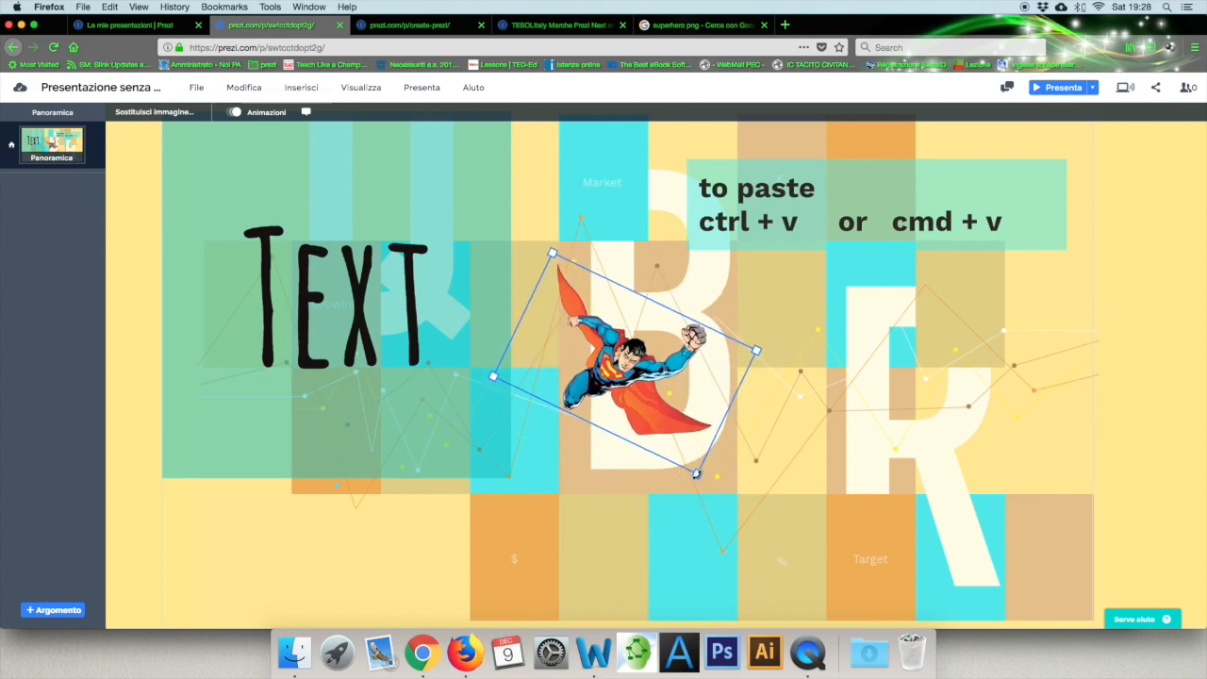
click(813, 415)
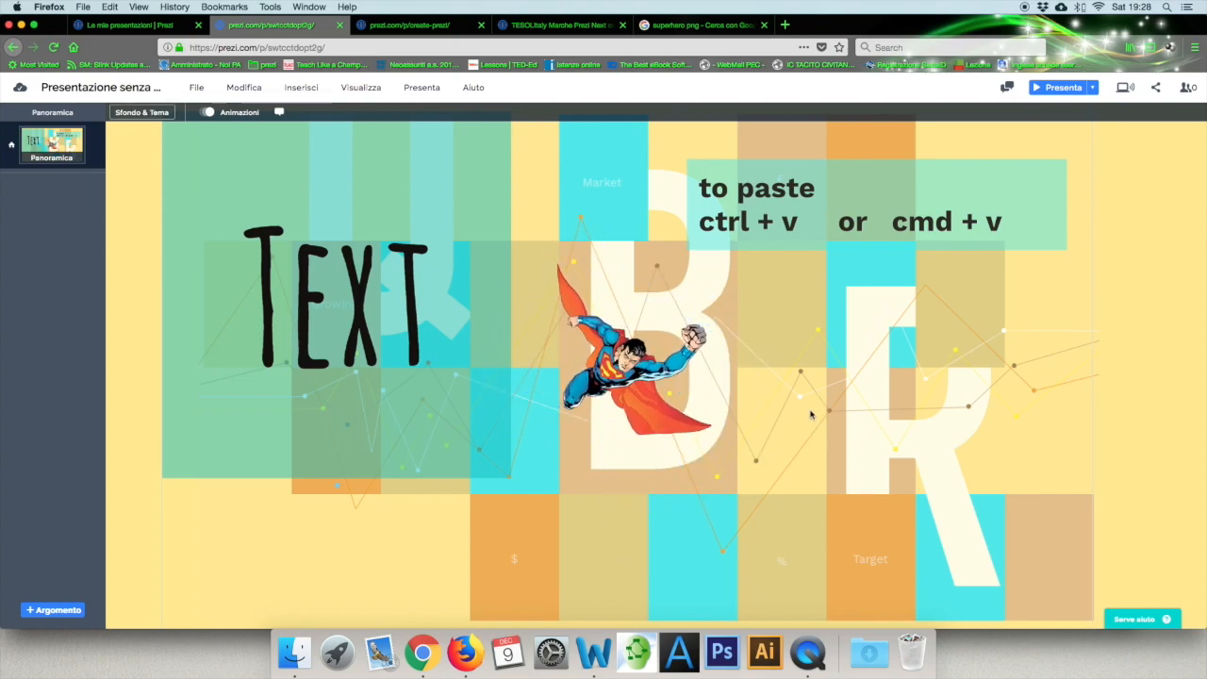
Add a text box beneath the "to paste" box and give it a semi-transparent dark grey background from the theme colors
click(290, 87)
click(306, 134)
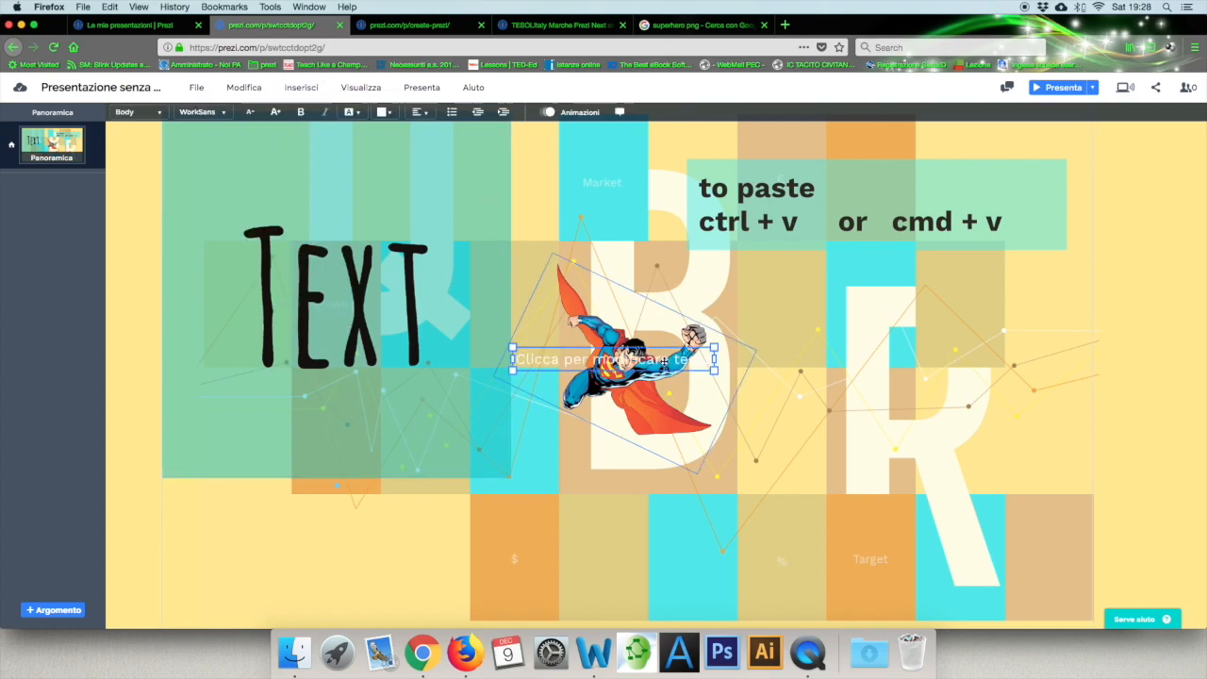
drag(647, 359, 842, 336)
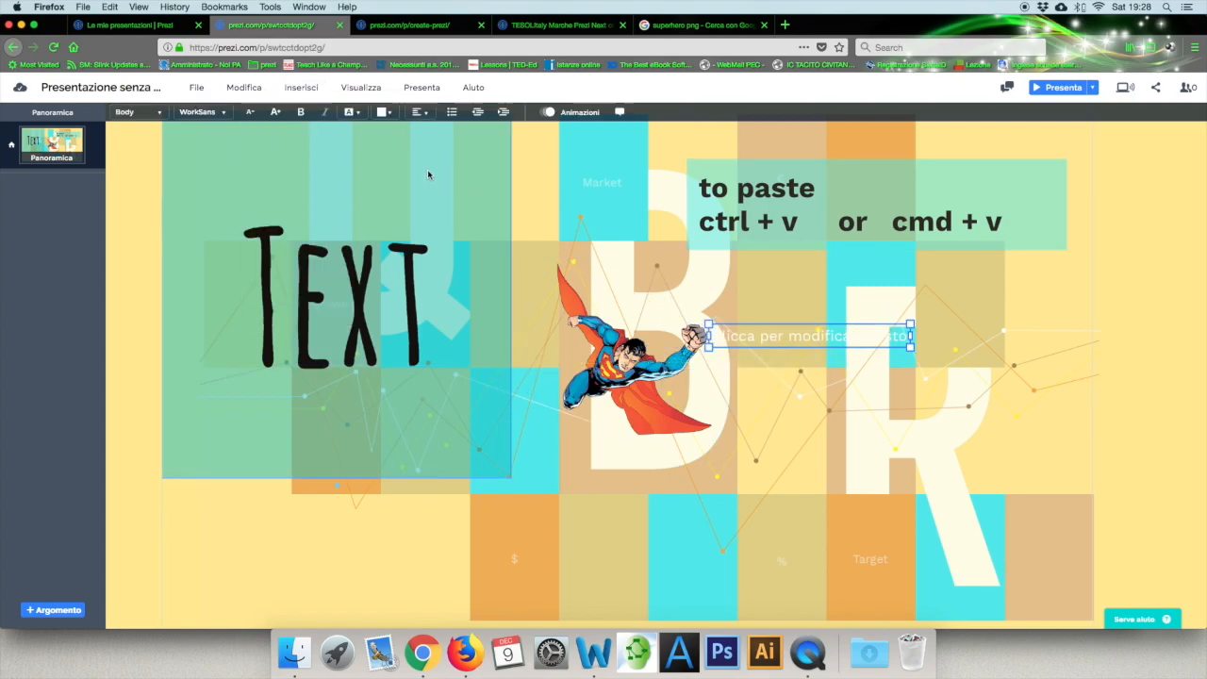
click(352, 111)
click(375, 252)
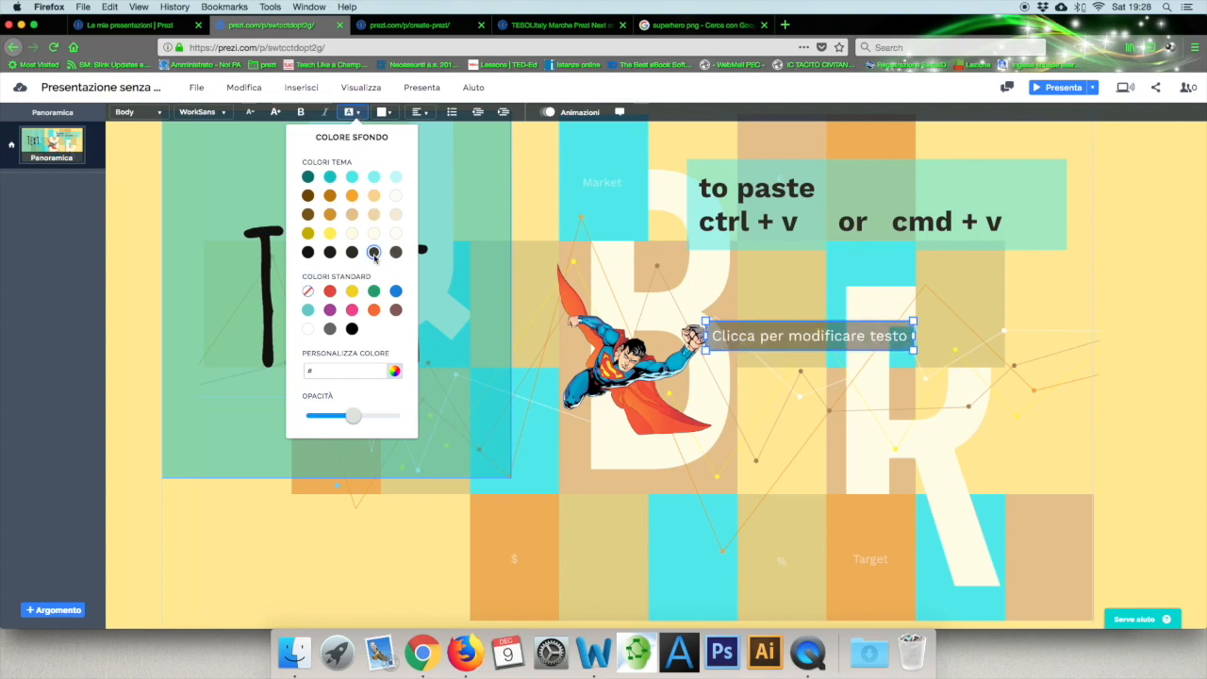
drag(808, 344, 878, 307)
Fill the new text box with the bold text "ctrl + alt or cmd + alt" and "to rotate" on a second line, and deselect it
click(878, 307)
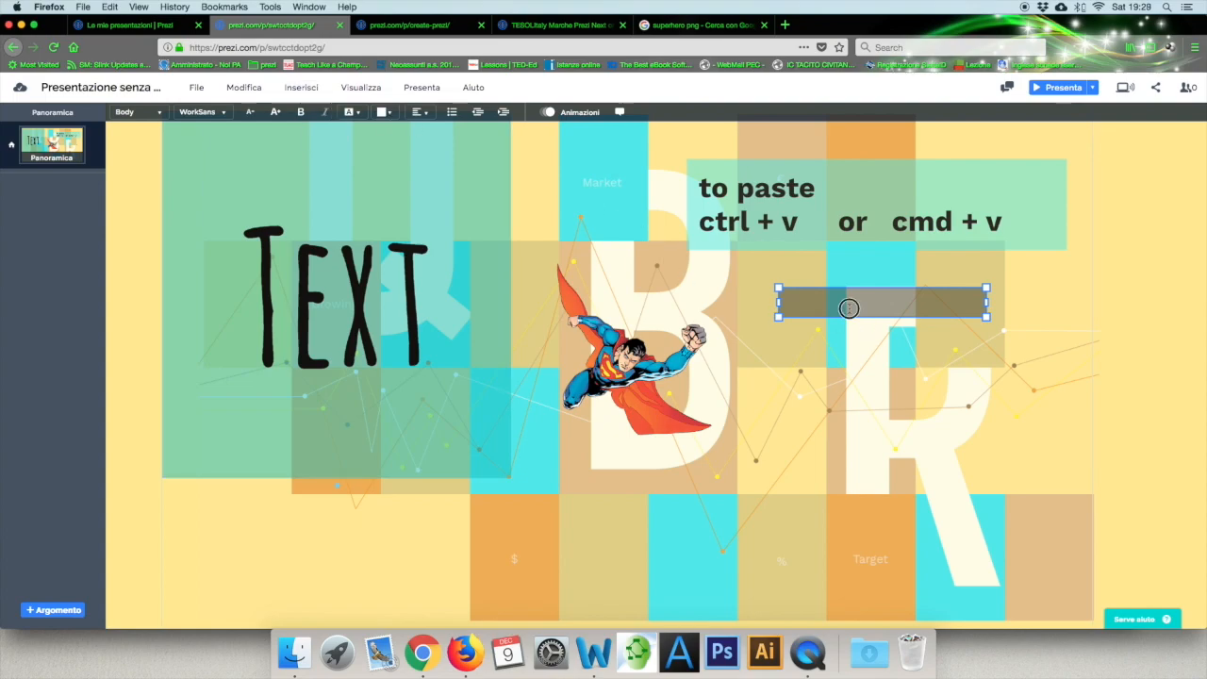
click(301, 112)
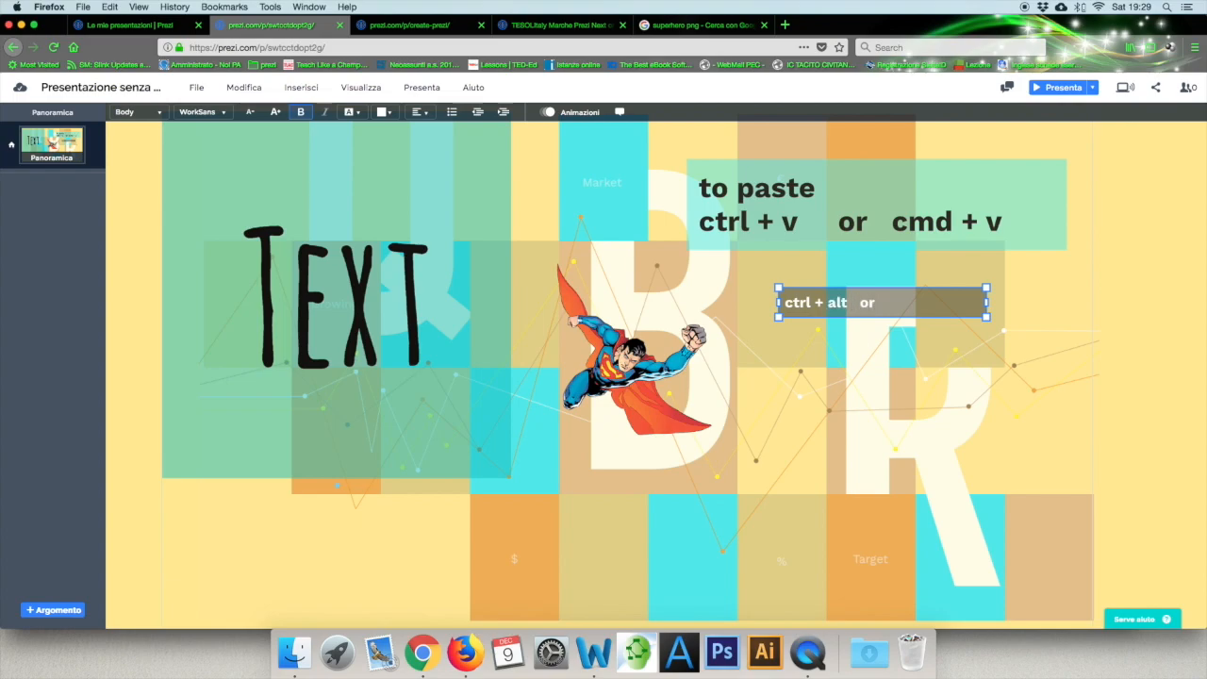
text(md + alt)
key(Return)
text(to)
text(roatat)
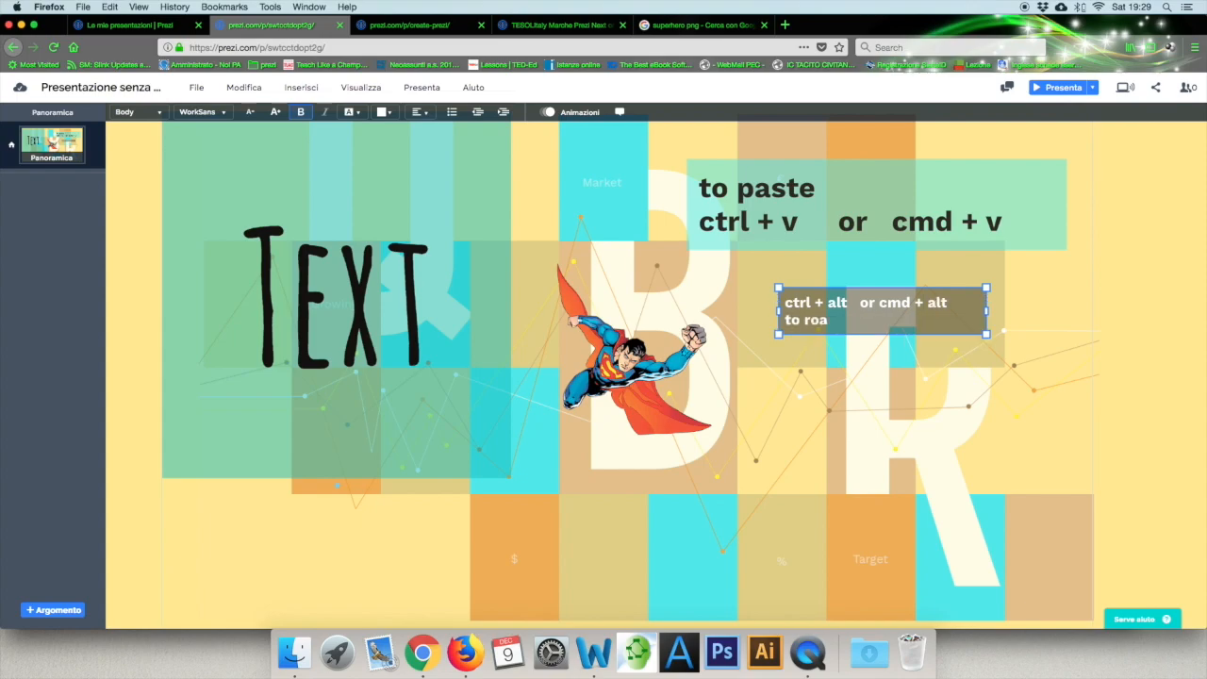
key(BackSpace)
key(BackSpace)
key(BackSpace)
key(BackSpace)
text(tate)
click(493, 167)
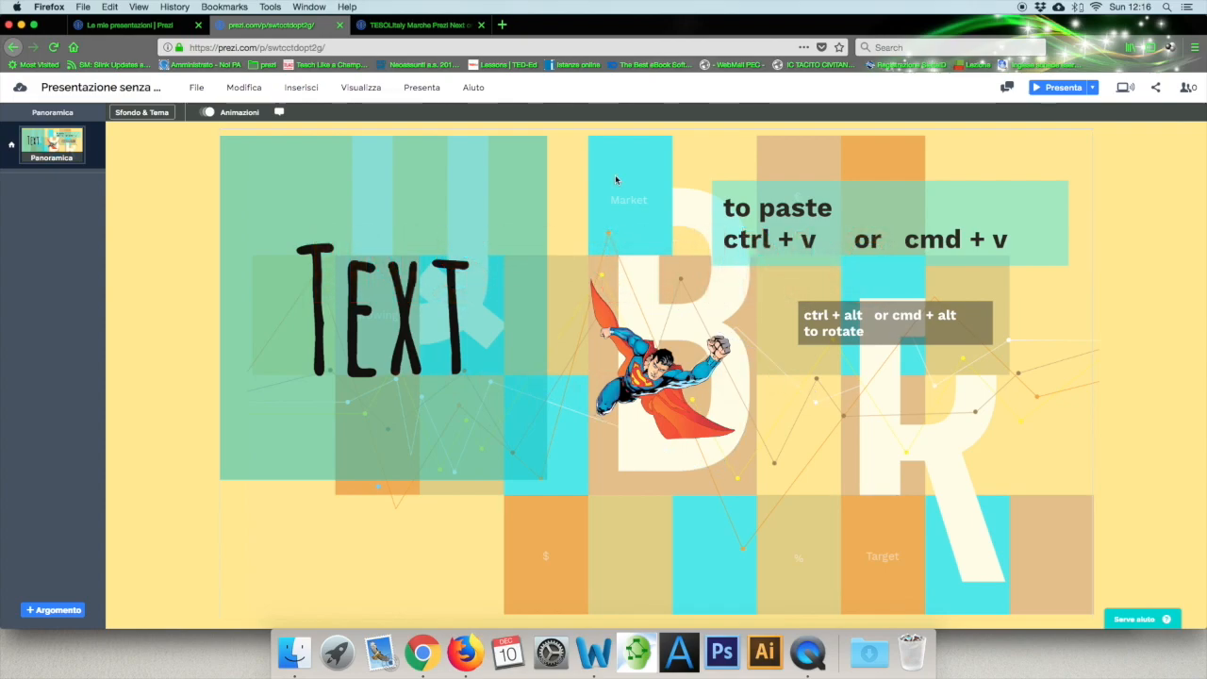
Start inserting a video and make the YouTube link field ready for entry
click(302, 90)
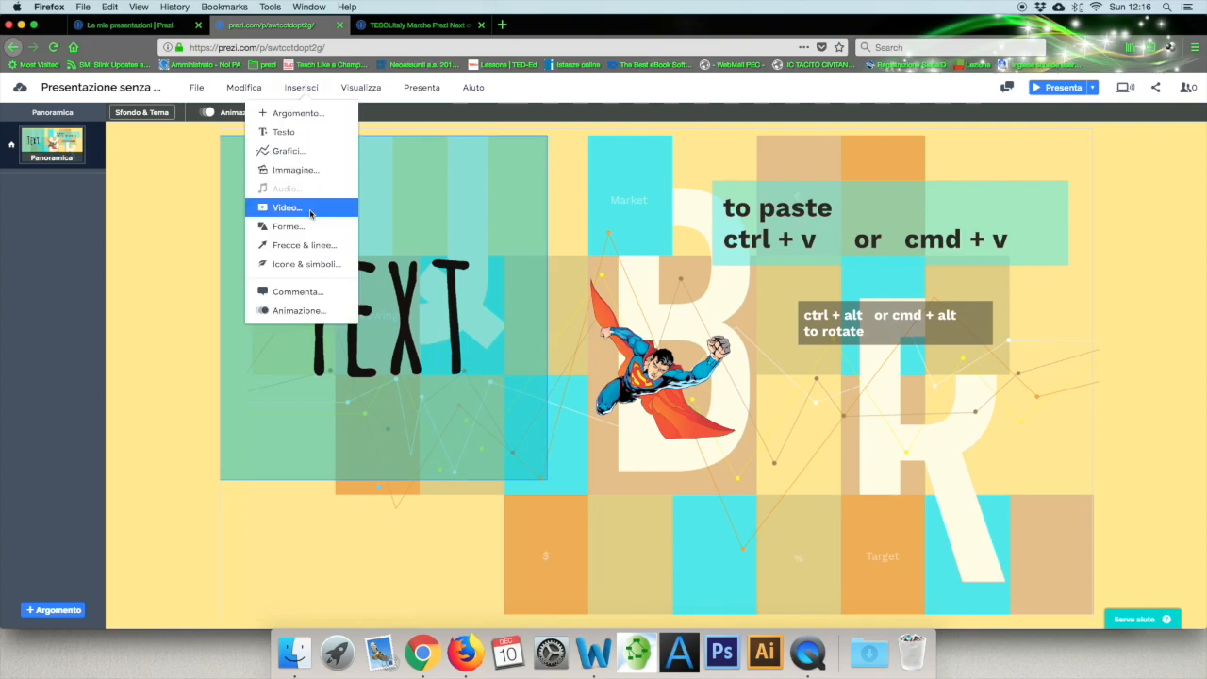
click(310, 211)
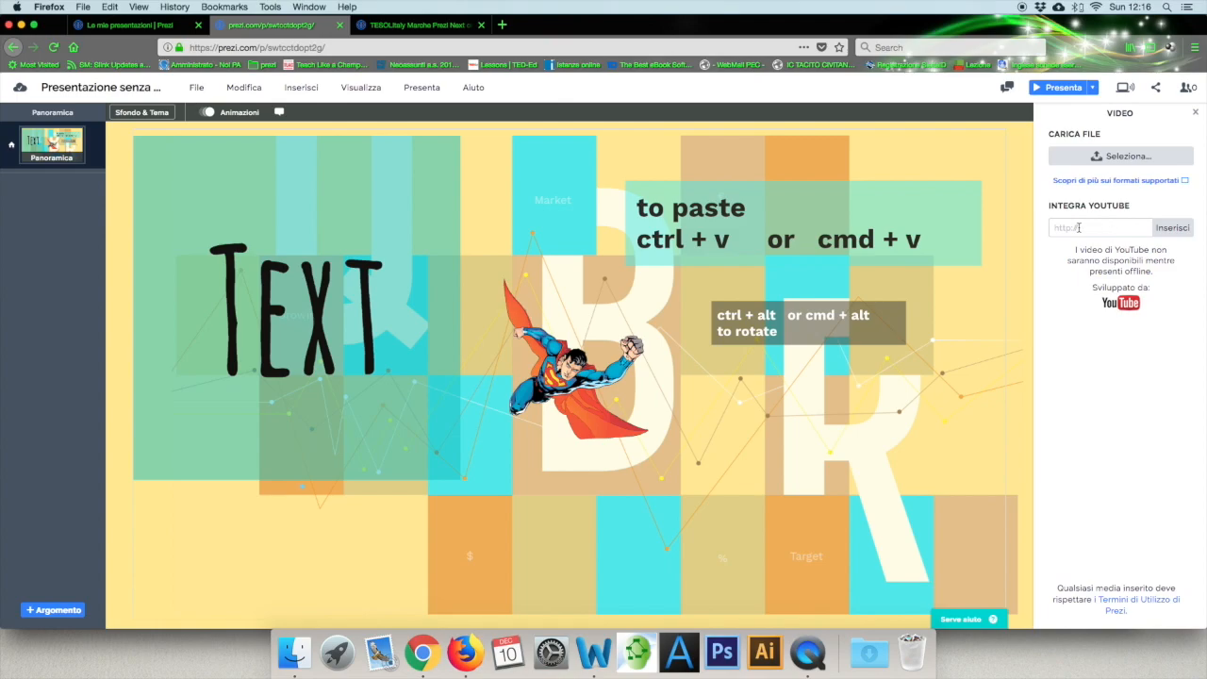
click(1145, 227)
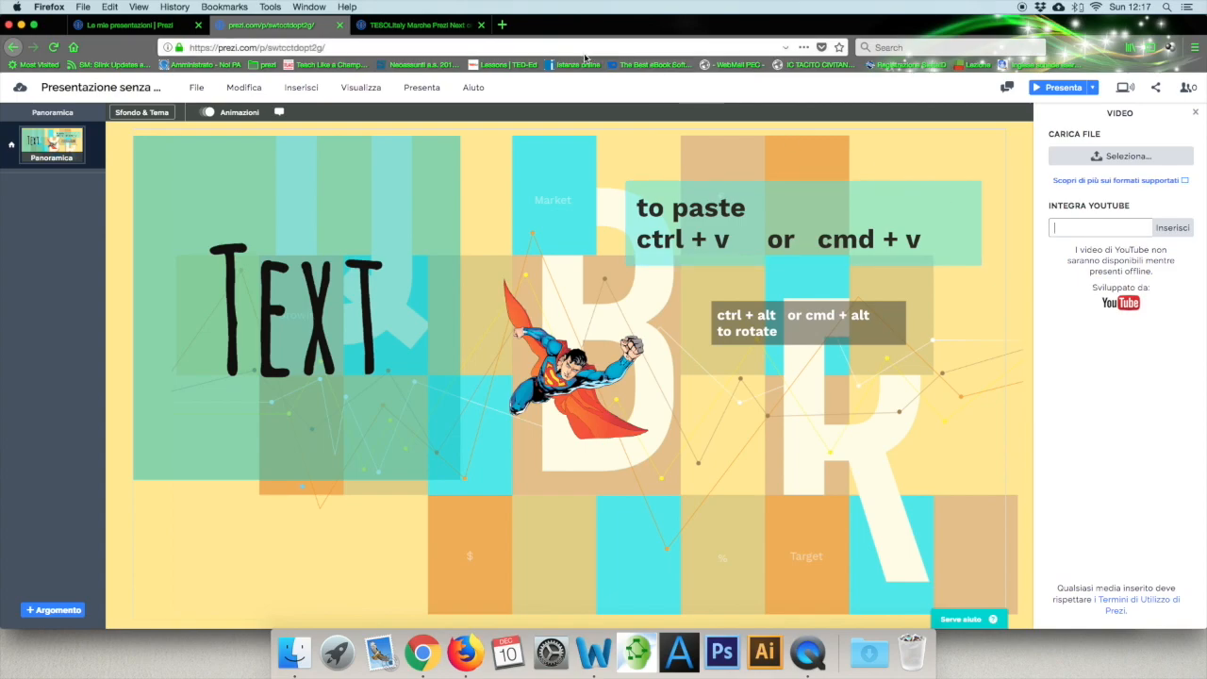
click(503, 25)
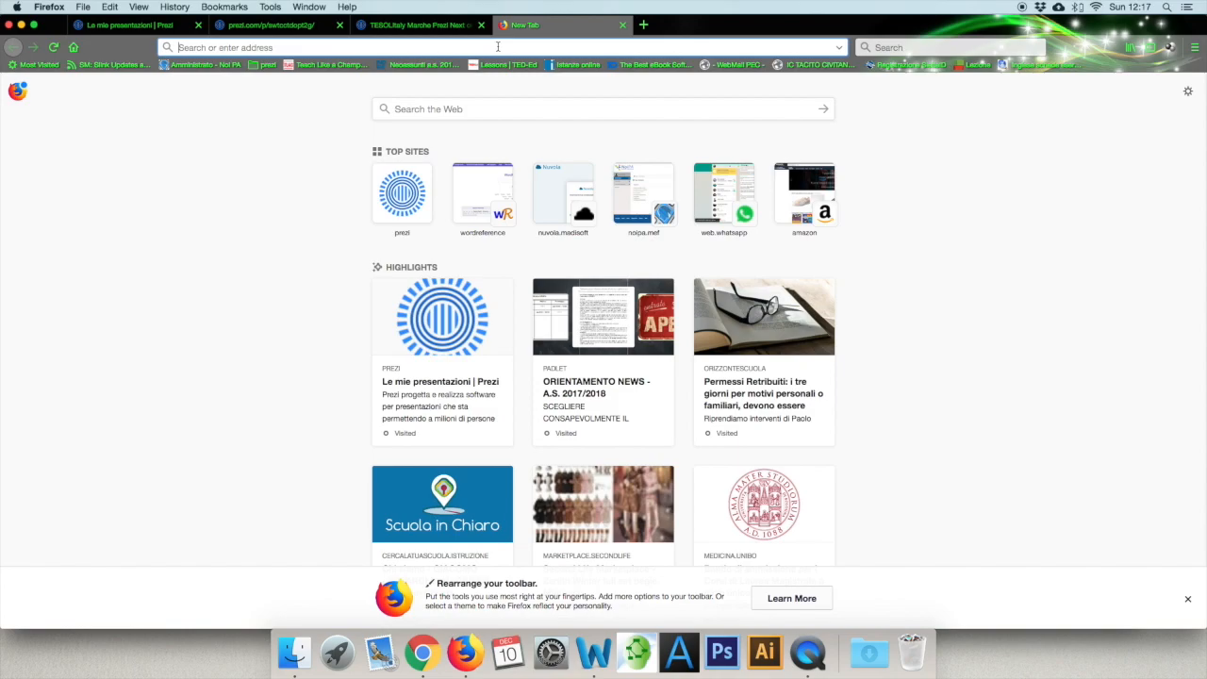
text(www.y)
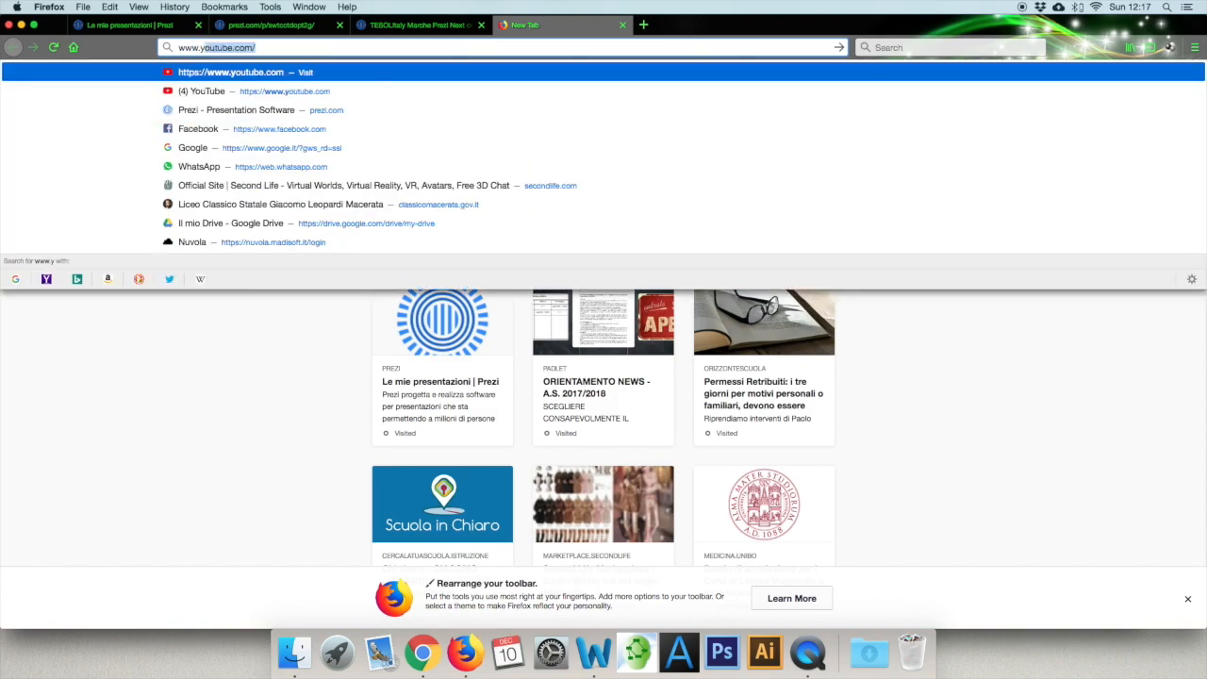
text(outube.com/)
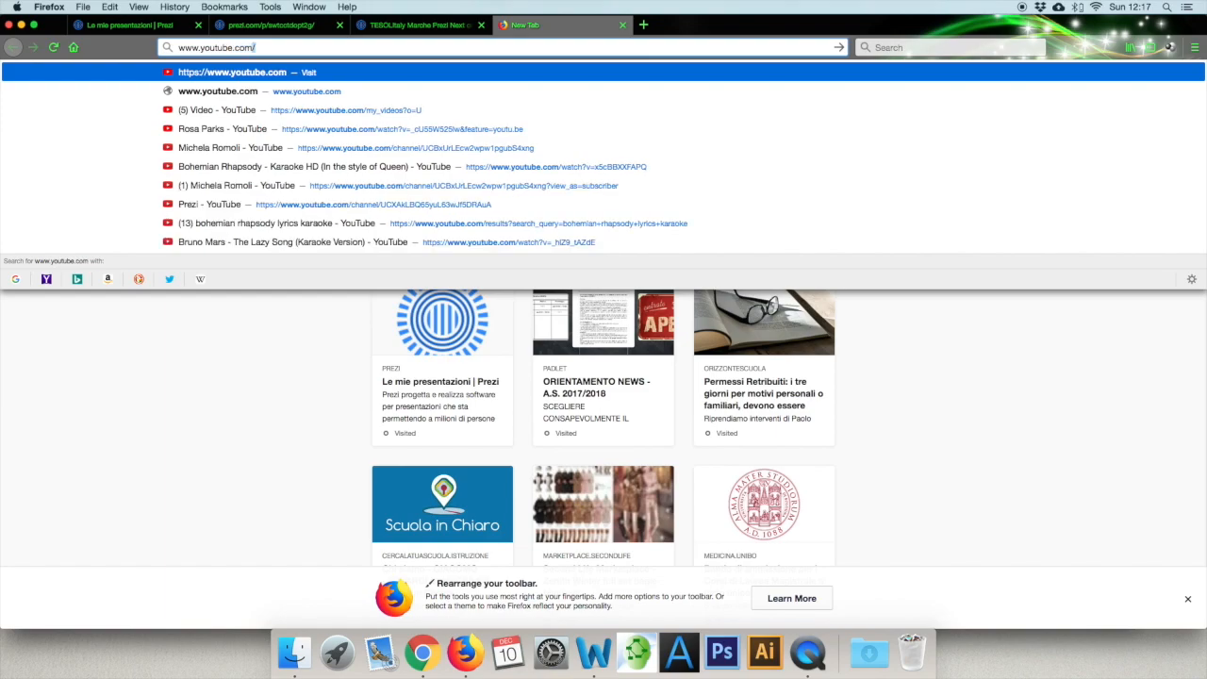
key(Return)
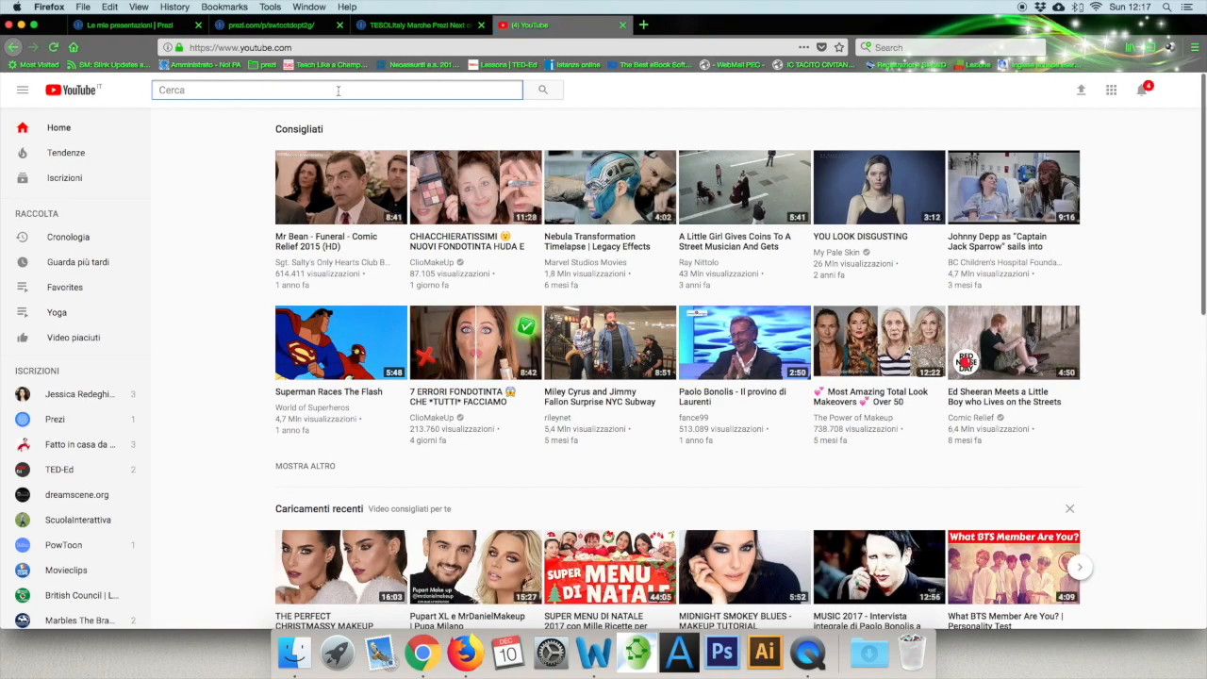
text(powtoon)
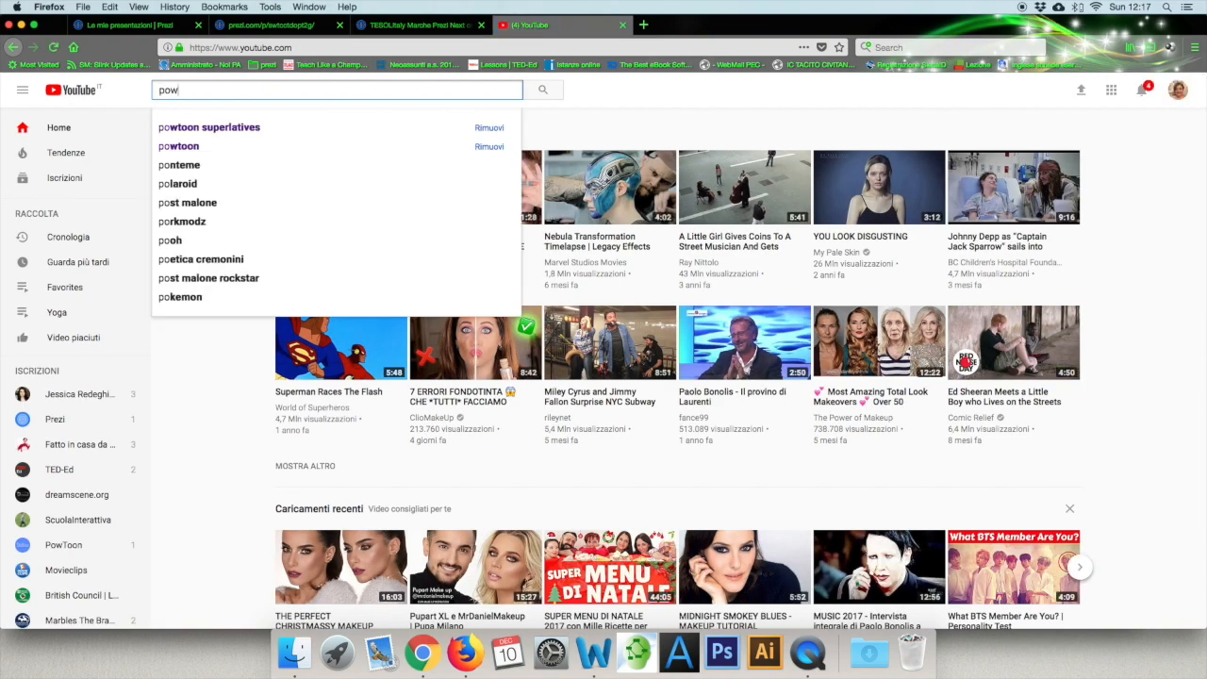
click(325, 126)
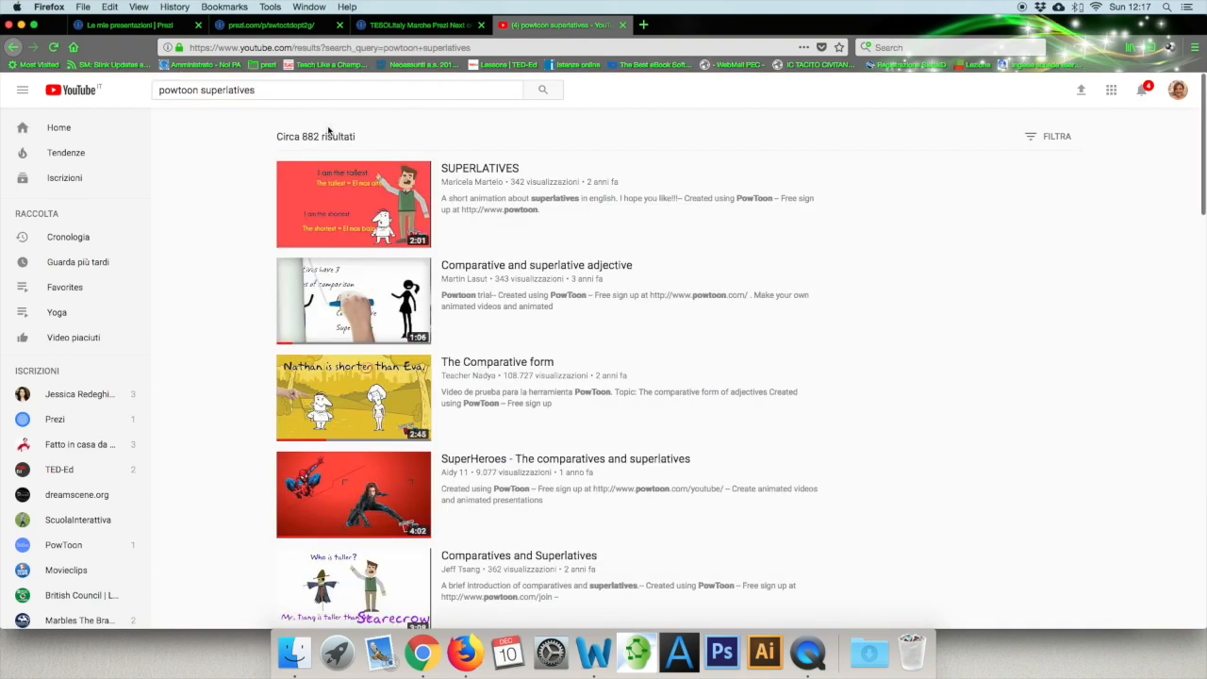
Open the video "The Comparative form", pause it and copy its share link
mouse_move(377, 382)
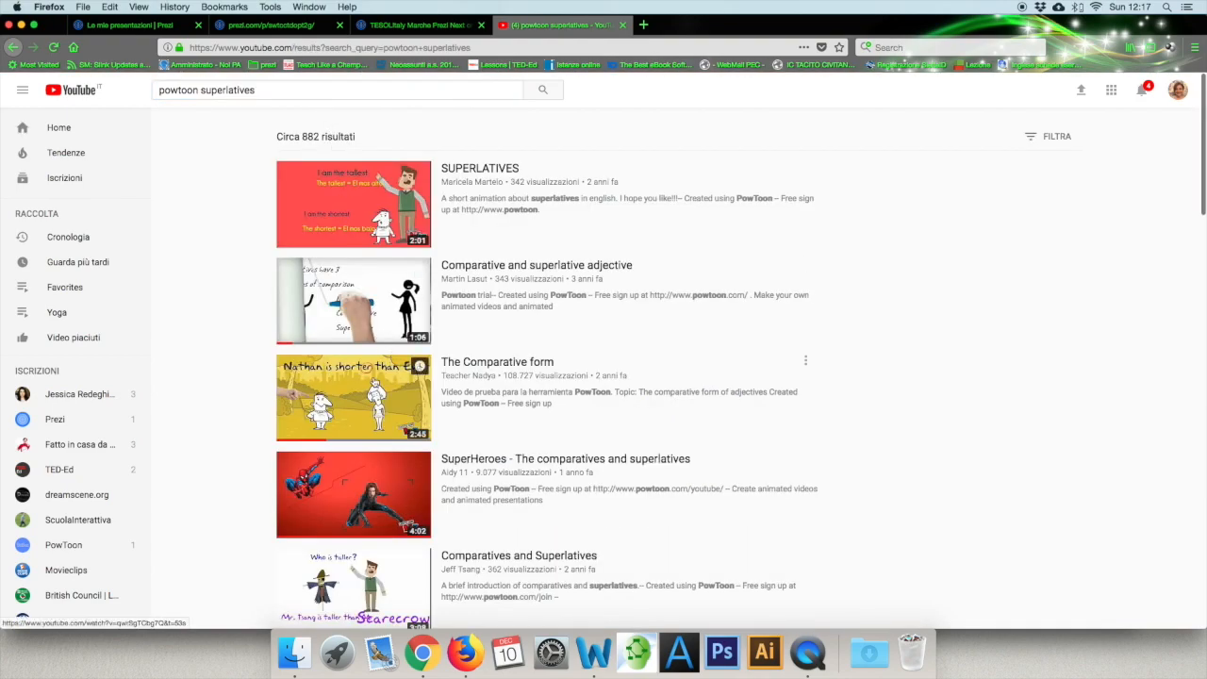
click(388, 397)
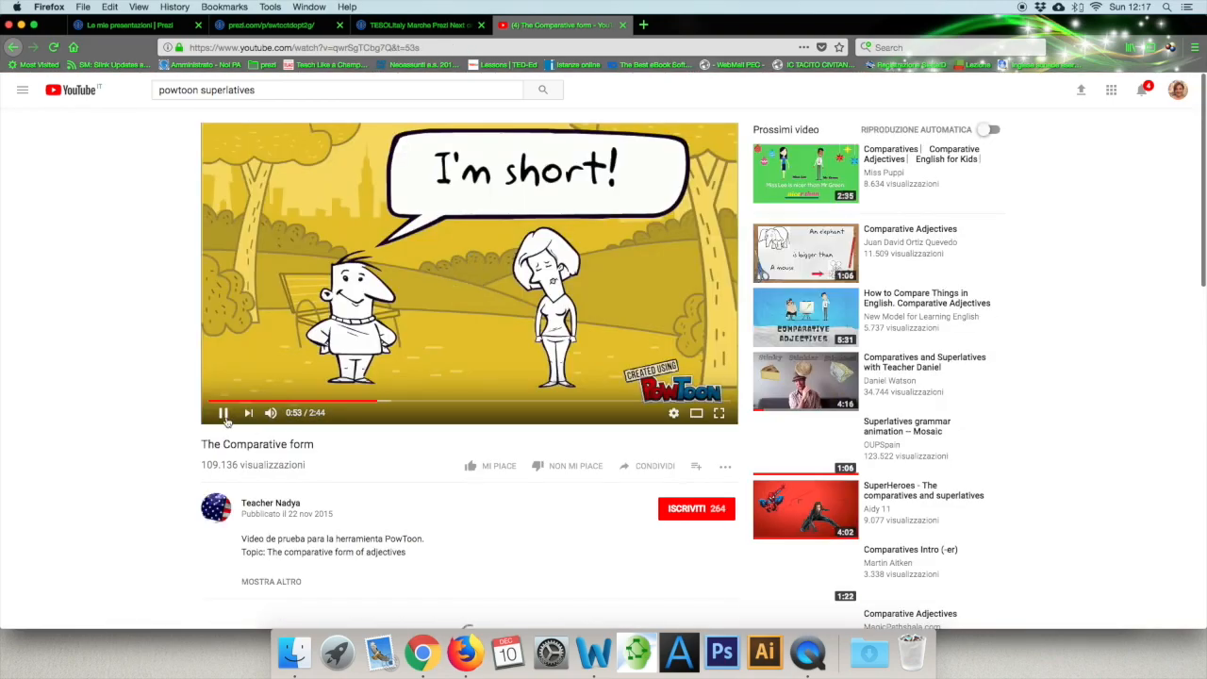
click(224, 417)
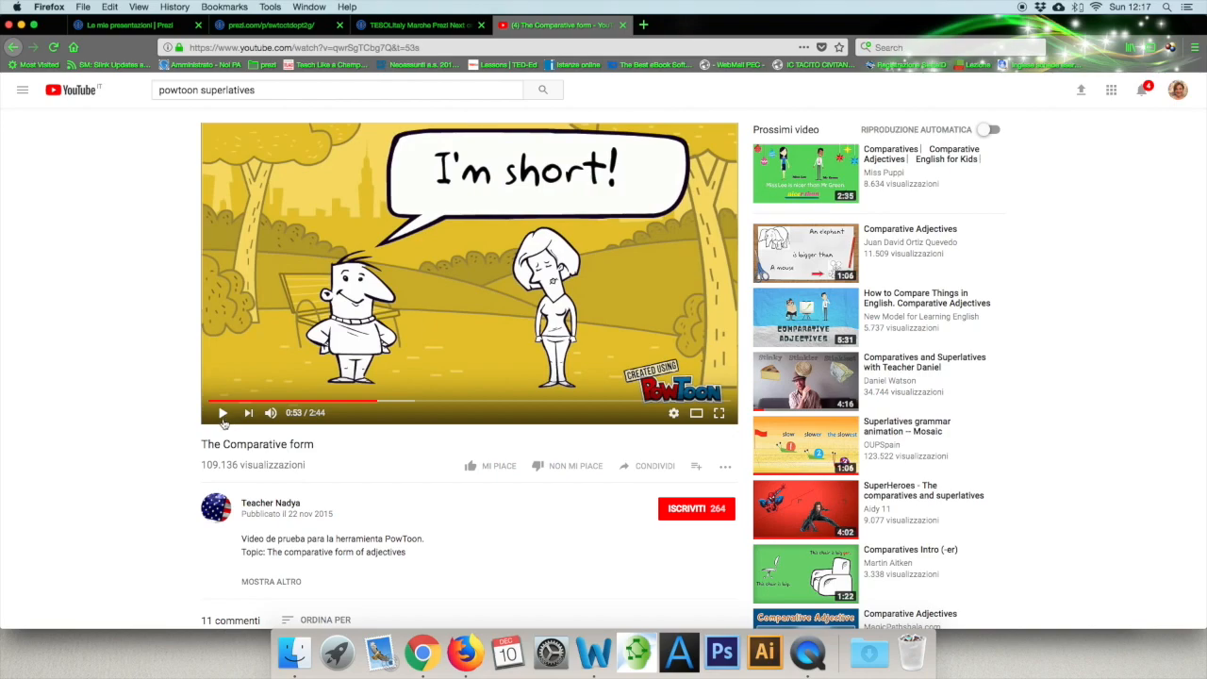
click(652, 468)
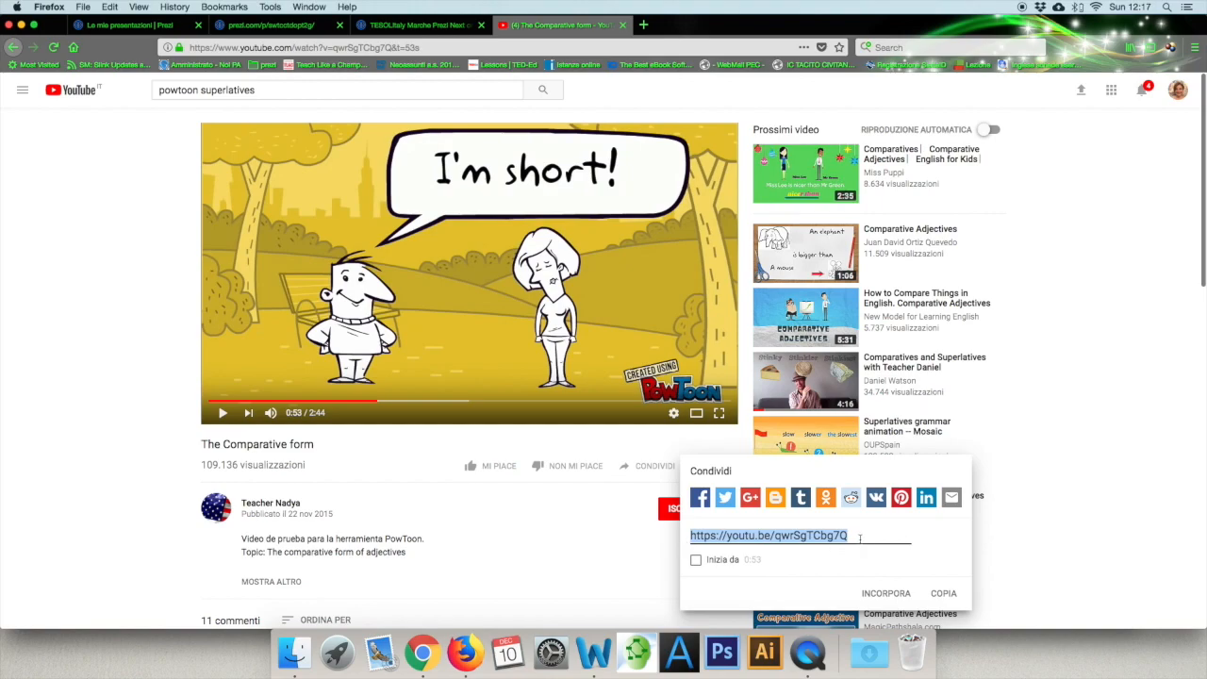
click(943, 594)
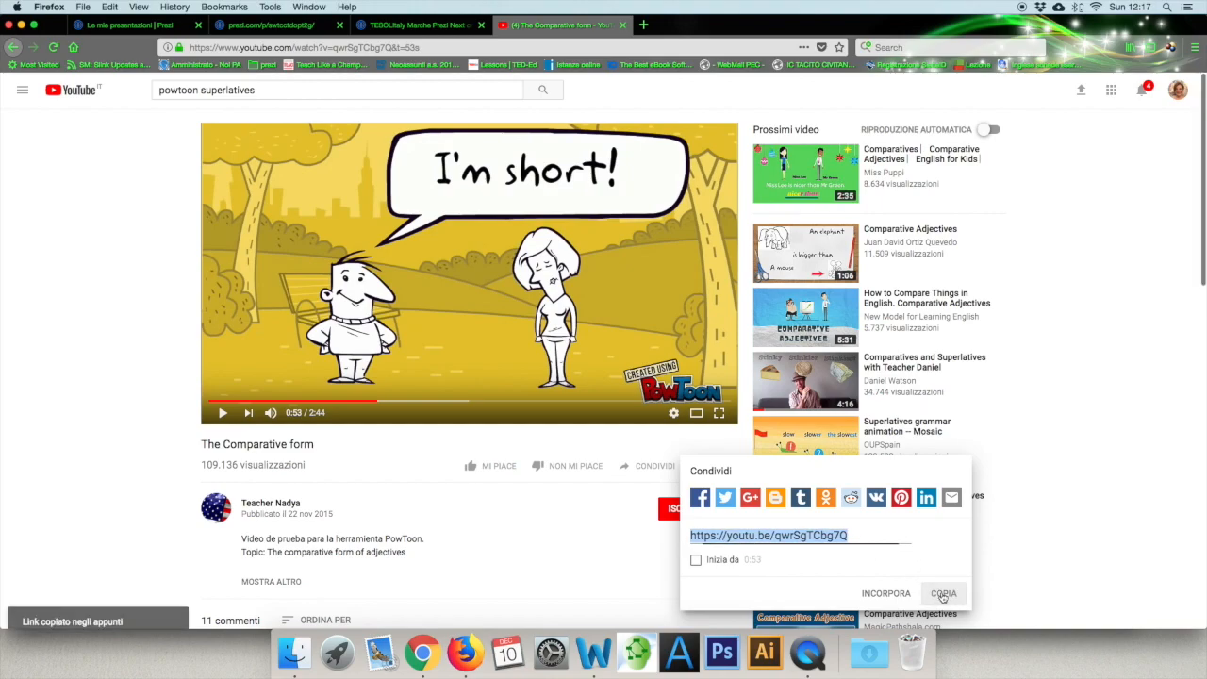
Return to the Prezi presentation and embed the YouTube video using the copied link
click(430, 23)
click(264, 26)
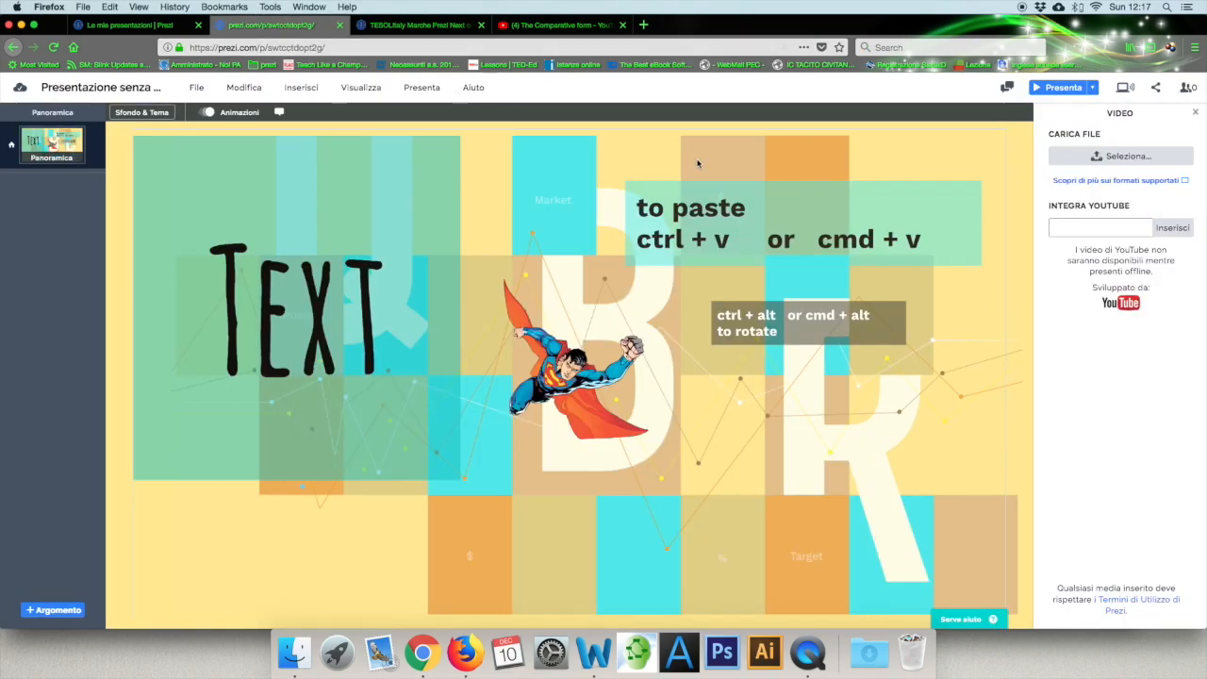
right_click(1081, 230)
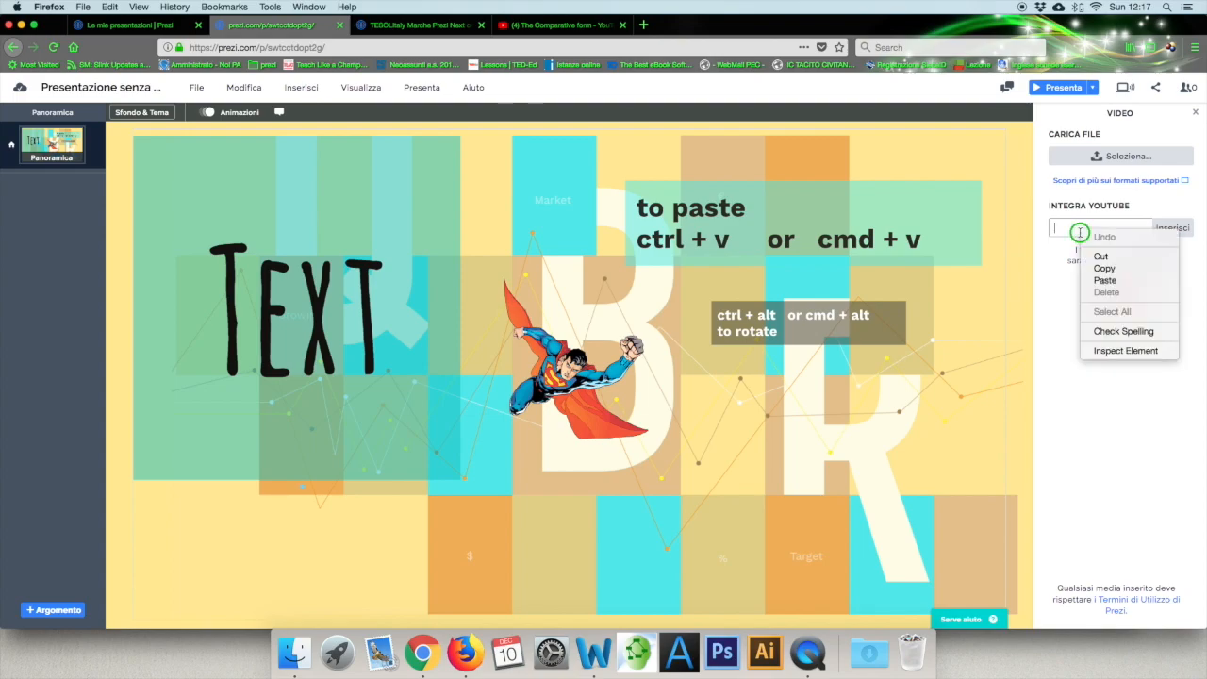
click(1105, 280)
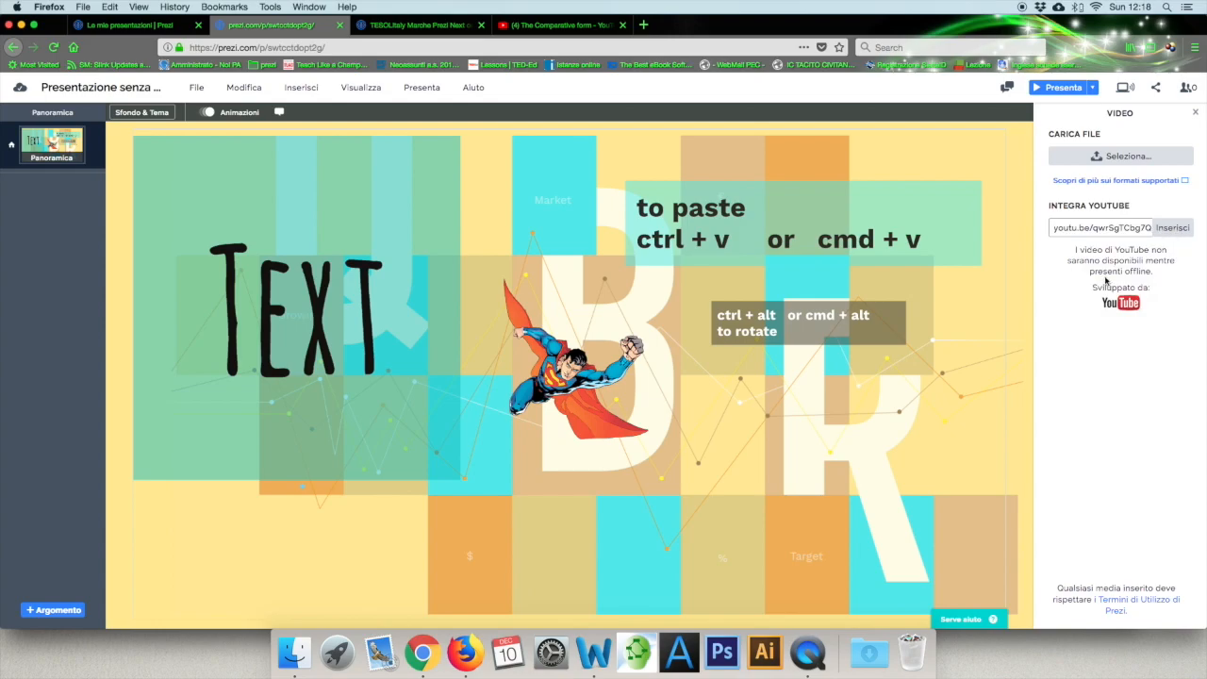
click(1174, 229)
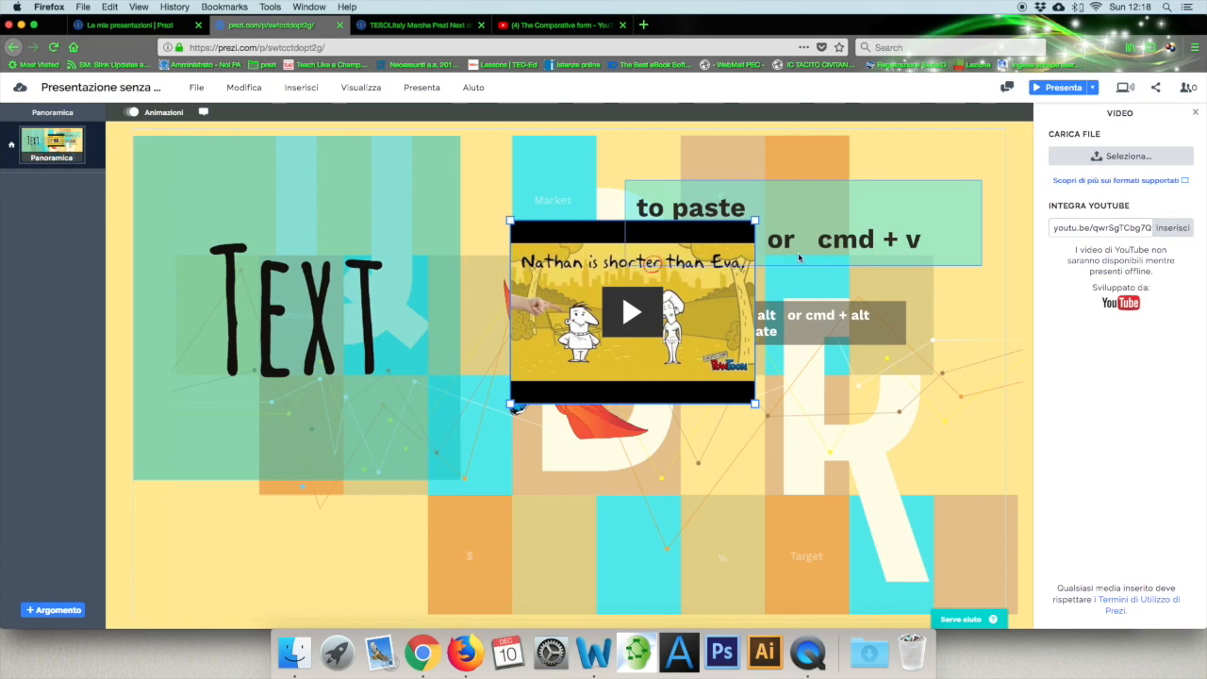
Move the video beneath the "Text" title, shrink it to about three quarters of its size and deselect it
drag(584, 243, 304, 432)
drag(453, 593, 399, 539)
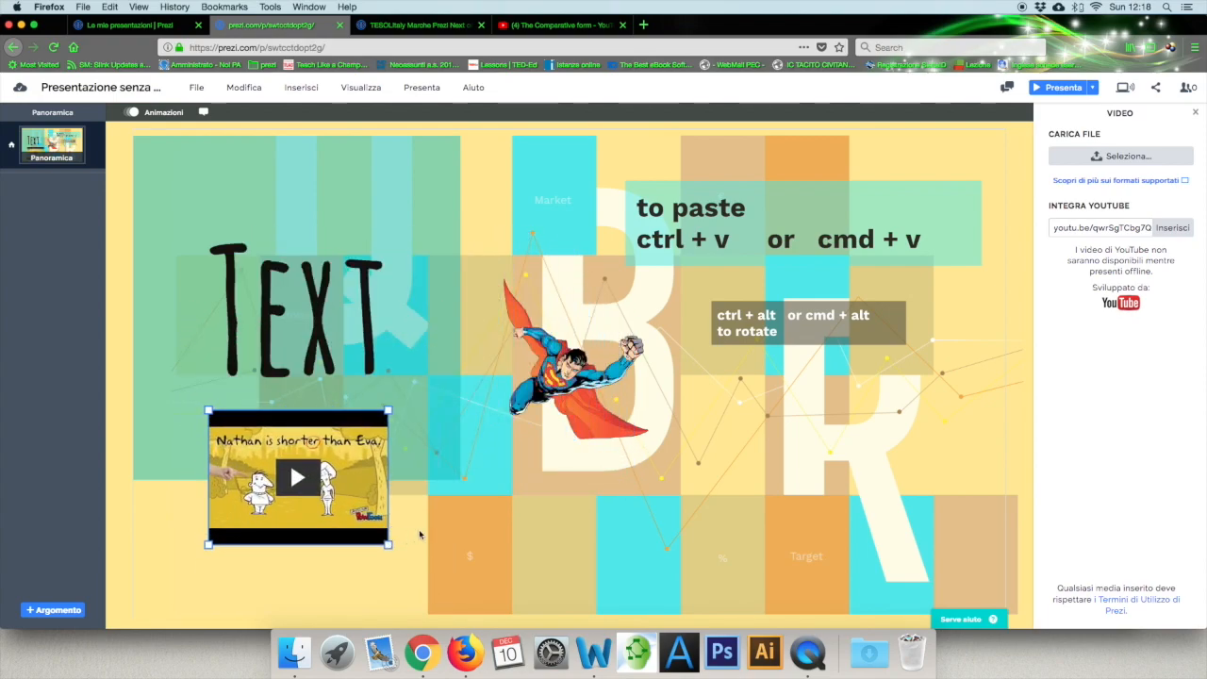
click(484, 507)
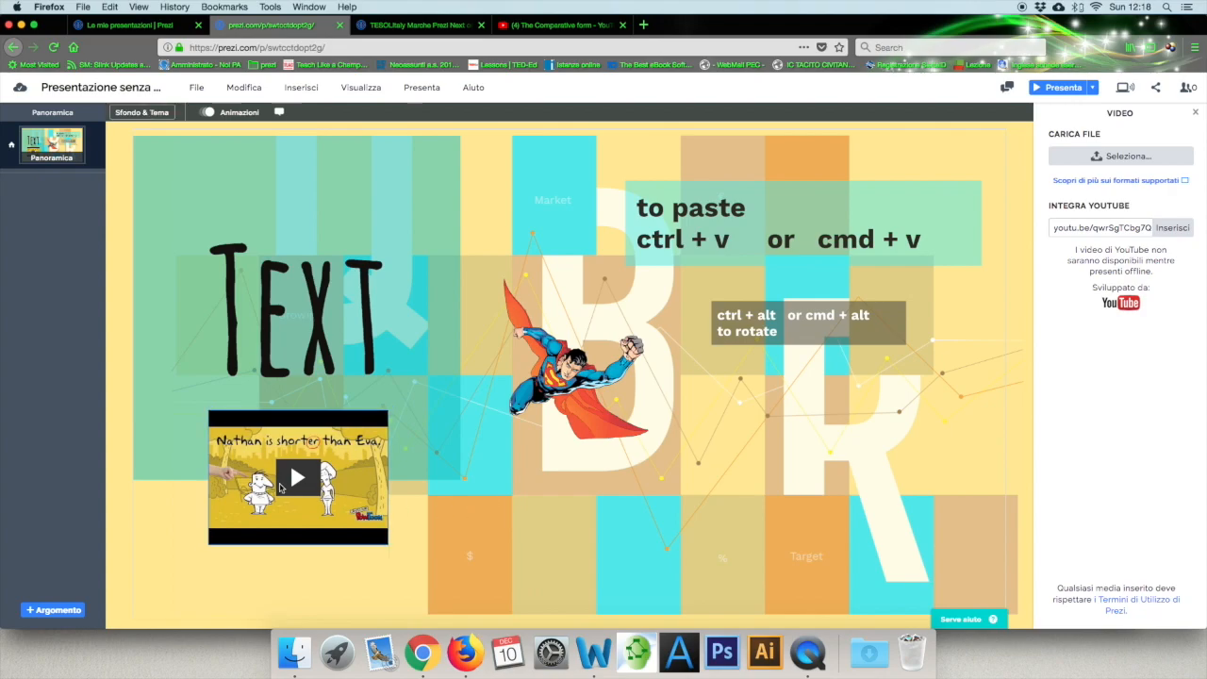
Present the prezi in full screen and advance to the zoomed-in video
click(1064, 87)
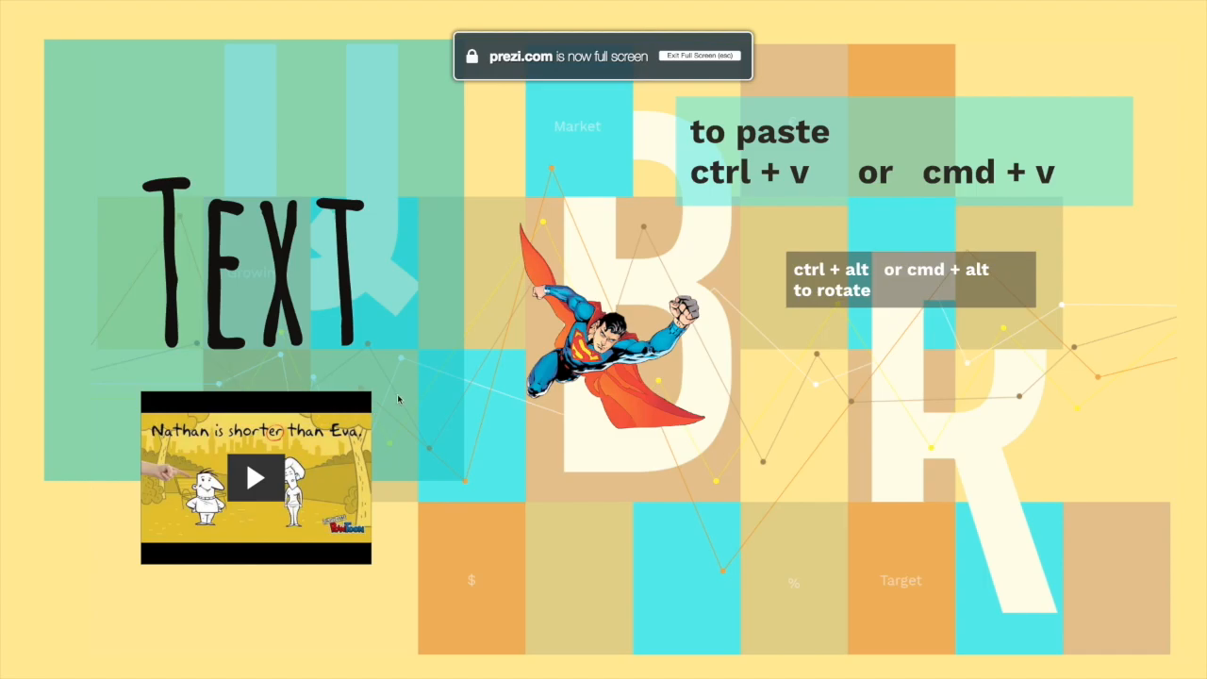
click(430, 407)
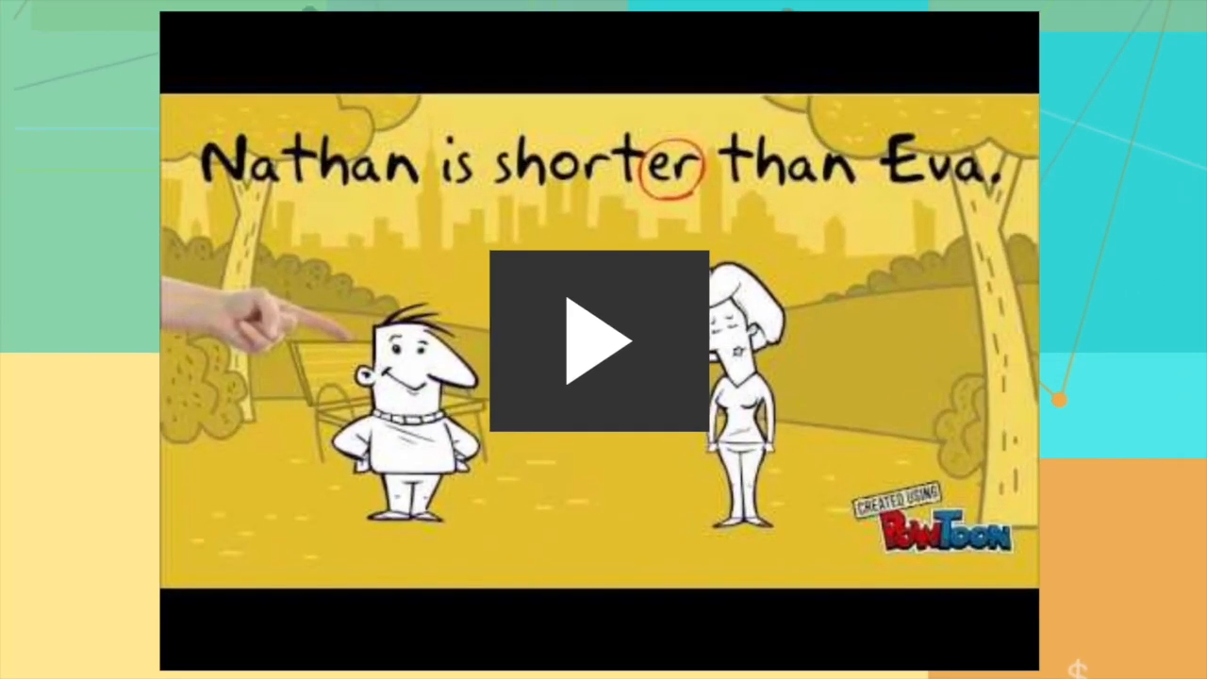